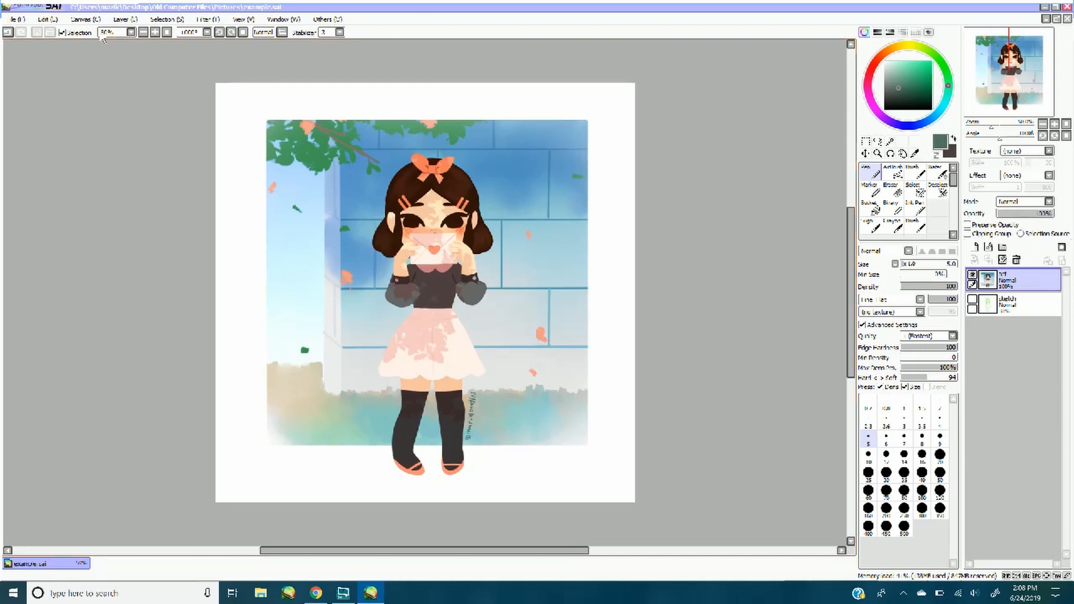
Open the green watercolour image 024.png from the walgreens\textures folder inside Pictures
{"action": "left_click", "coordinate": [144, 32]}
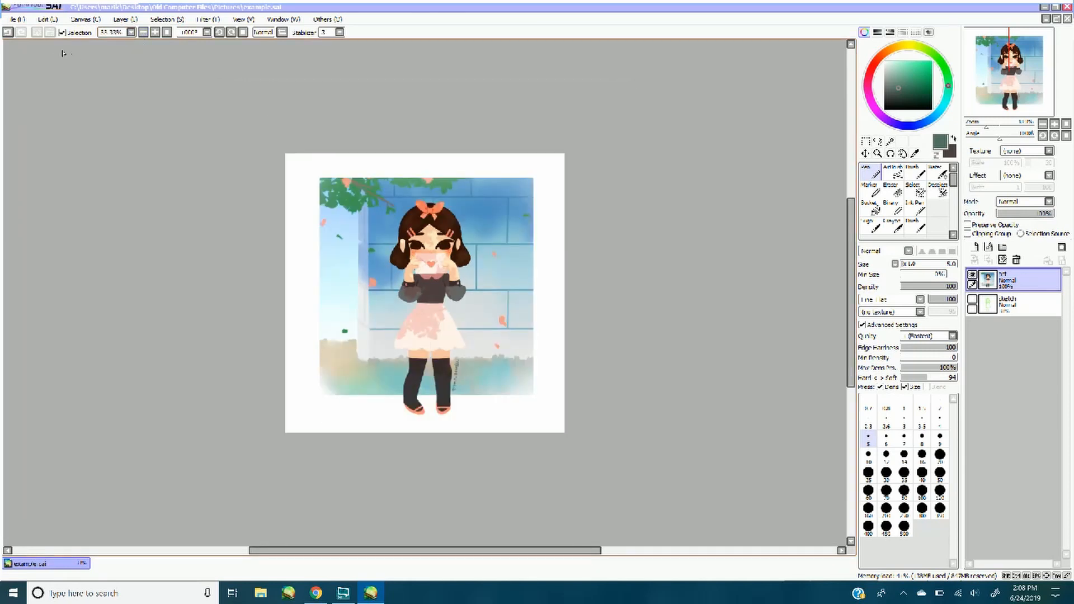
{"action": "left_click", "coordinate": [19, 19]}
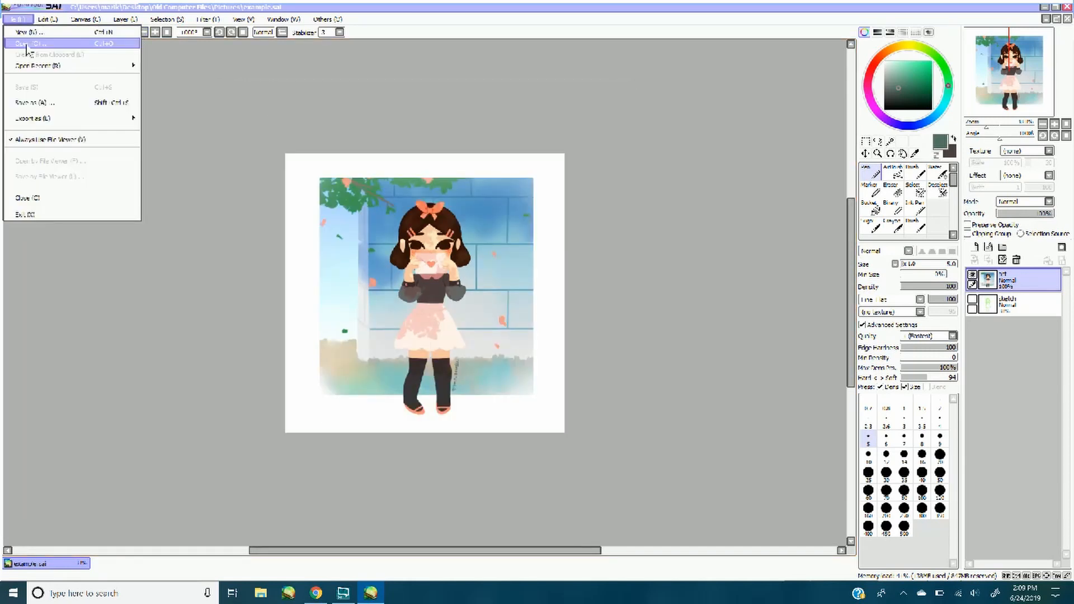
{"action": "left_click", "coordinate": [26, 46]}
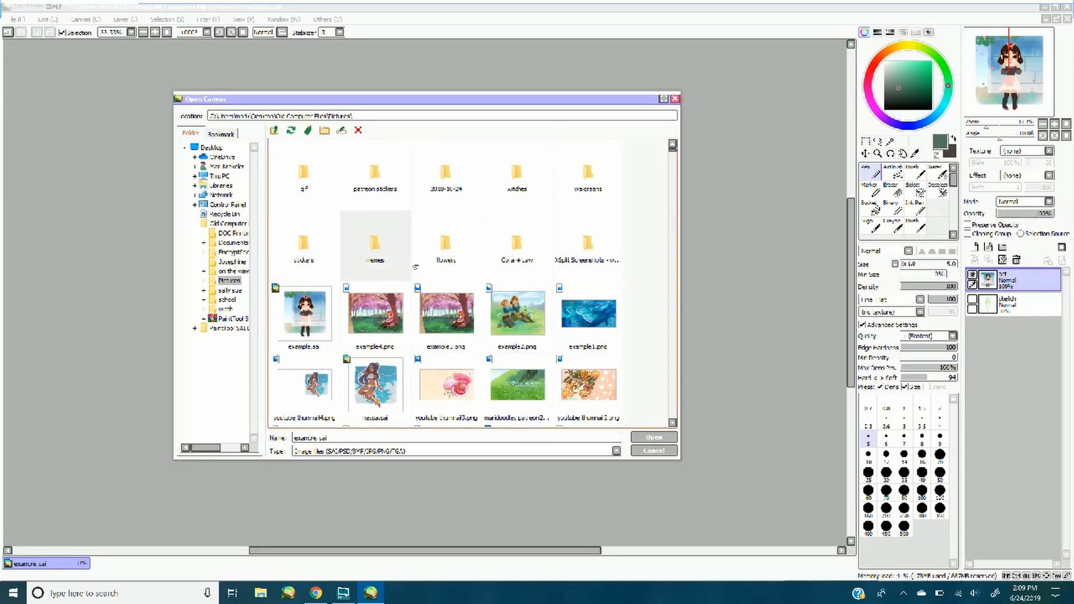
{"action": "double_click", "coordinate": [588, 179]}
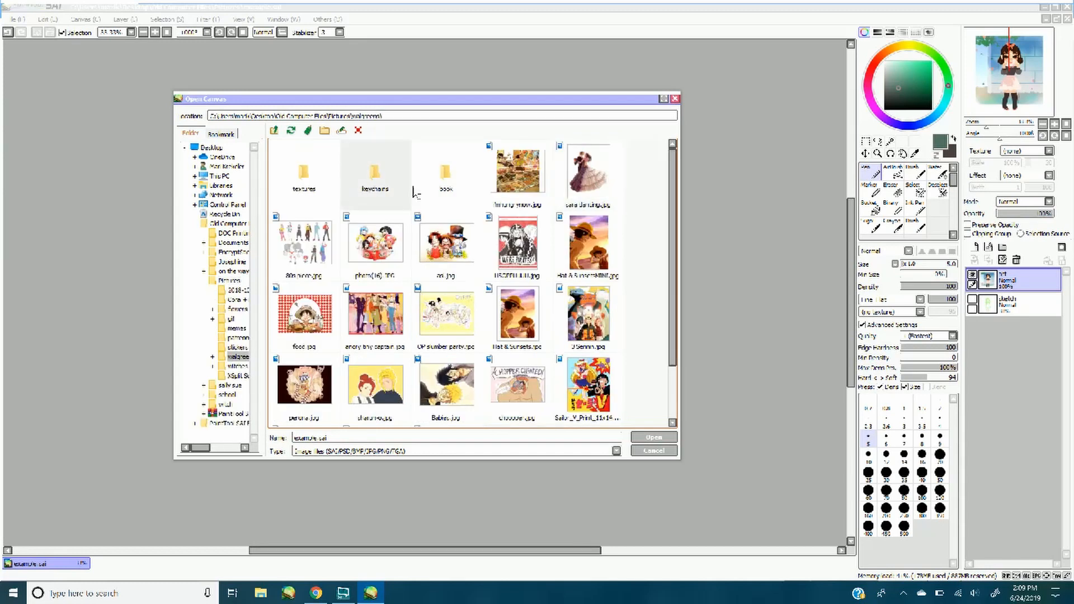
{"action": "double_click", "coordinate": [303, 178]}
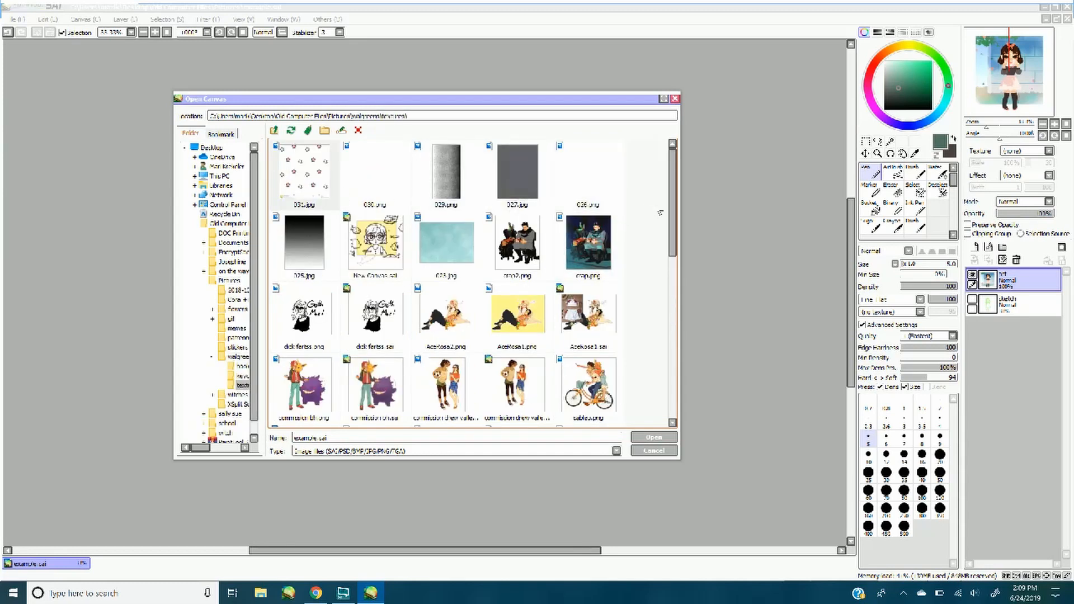
{"action": "left_click_drag", "start_coordinate": [675, 207], "coordinate": [673, 314]}
{"action": "double_click", "coordinate": [455, 239]}
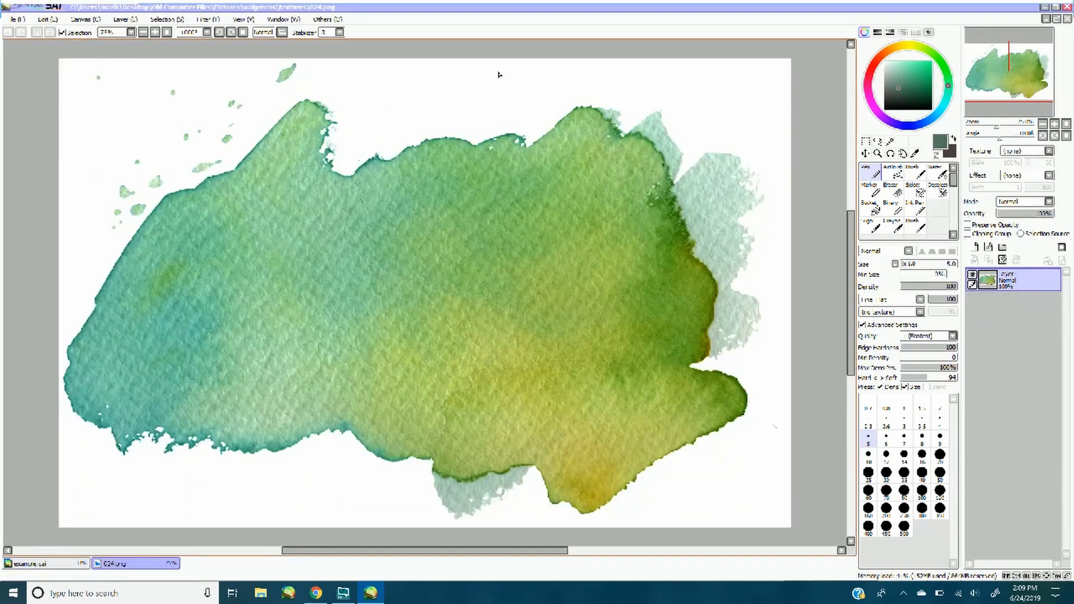
Turn the watercolour image into a high-contrast grey texture with Color Deepen -100, Brightness -27 and Contrast +64
{"action": "left_click", "coordinate": [143, 33]}
{"action": "left_click", "coordinate": [142, 32]}
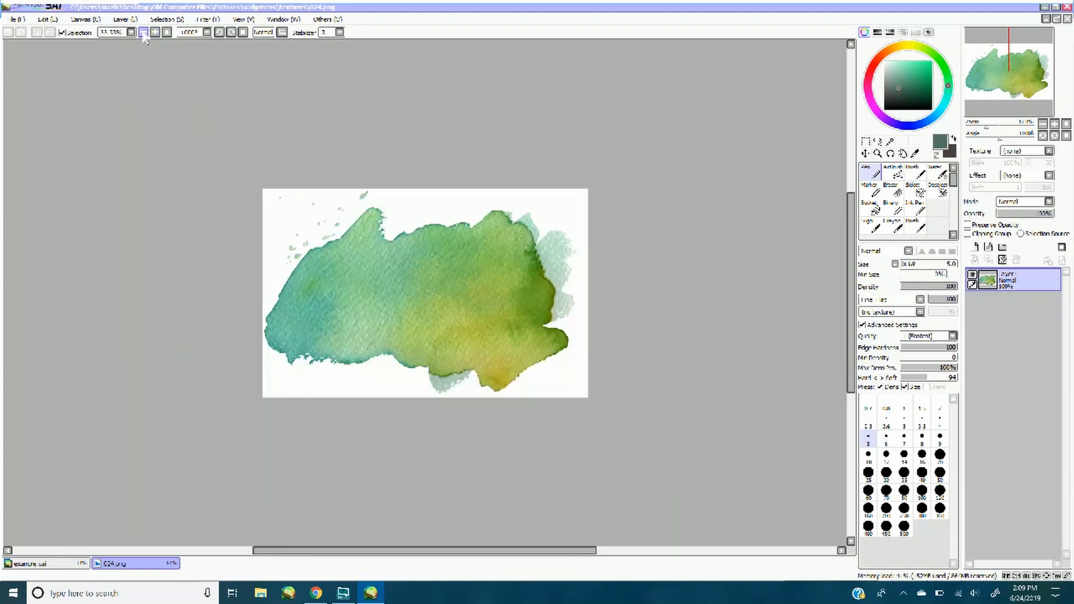
{"action": "left_click", "coordinate": [217, 20]}
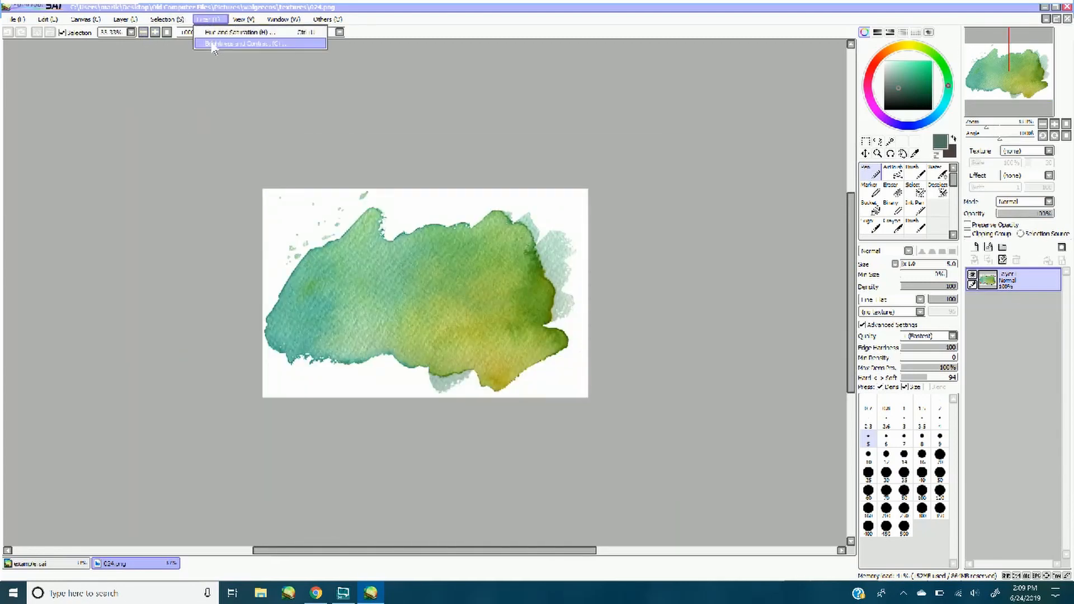
{"action": "left_click", "coordinate": [214, 45]}
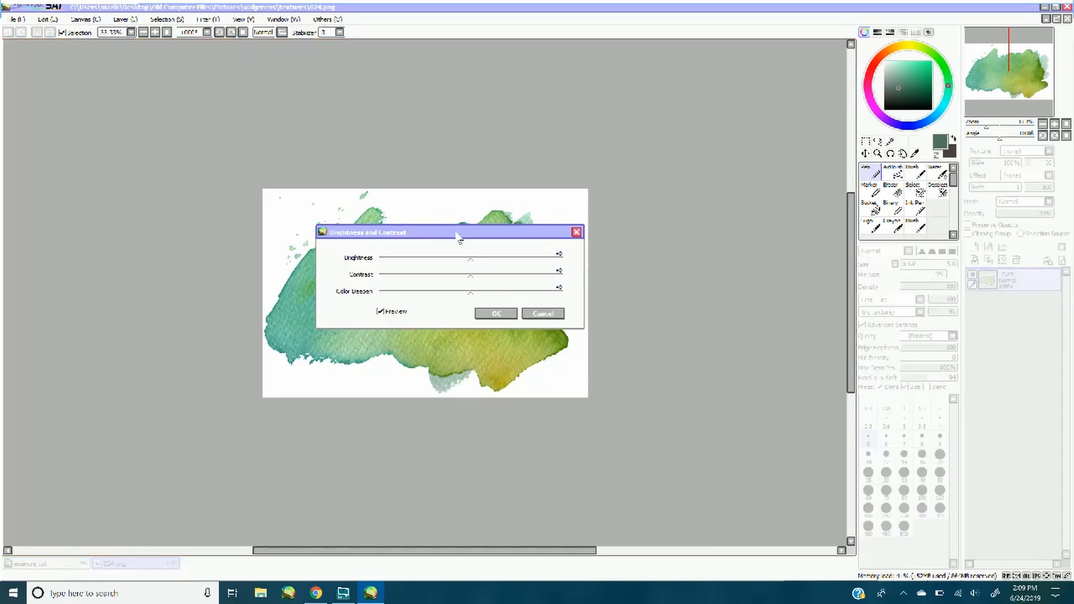
{"action": "left_click_drag", "start_coordinate": [459, 232], "coordinate": [591, 173]}
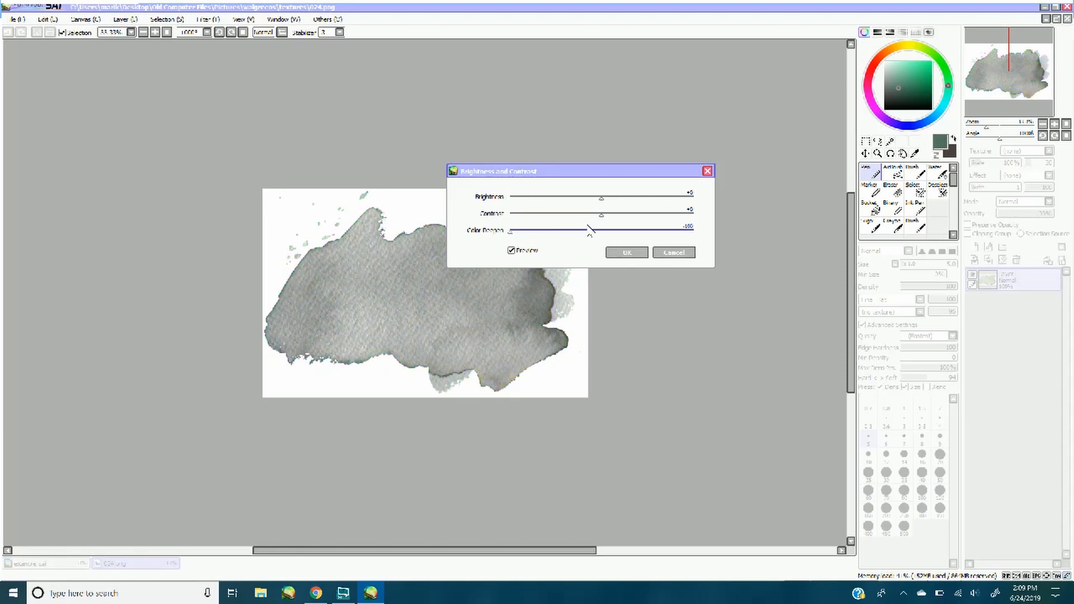
{"action": "left_click_drag", "start_coordinate": [629, 213], "coordinate": [577, 196]}
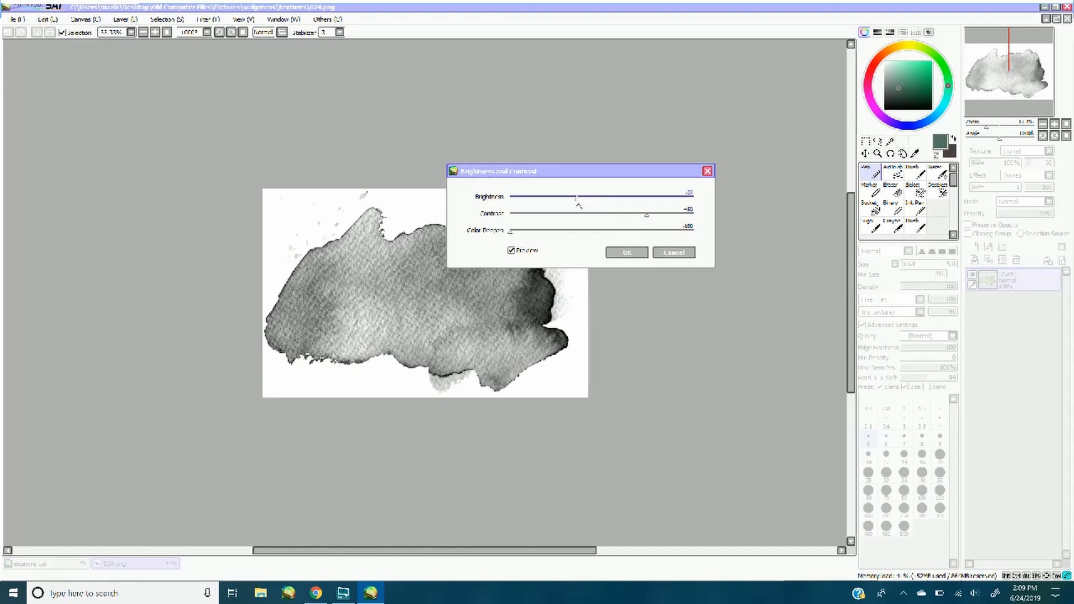
{"action": "left_click_drag", "start_coordinate": [653, 218], "coordinate": [661, 217]}
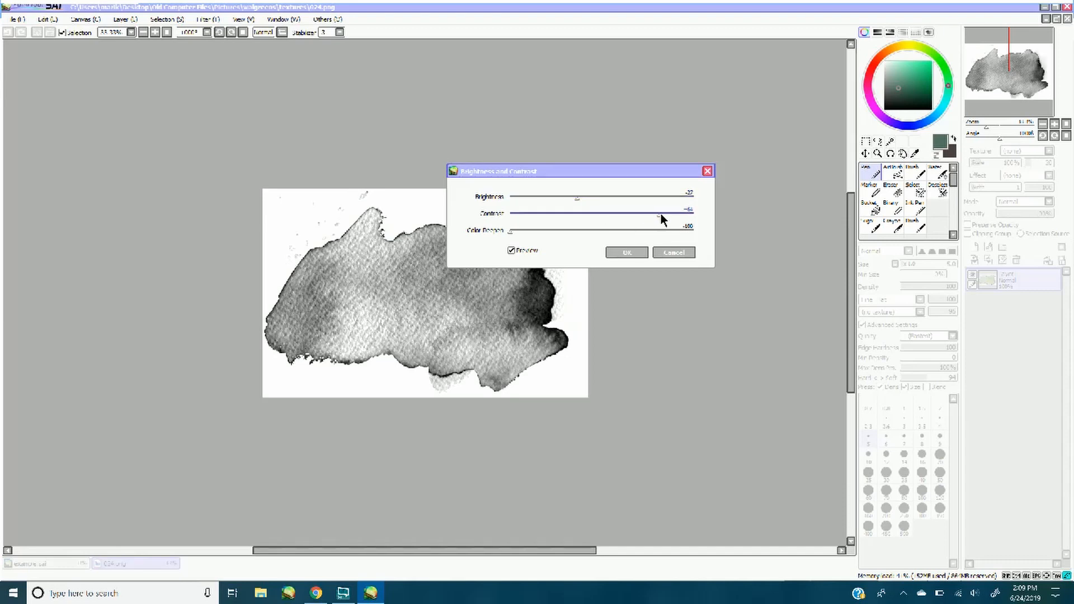
{"action": "left_click", "coordinate": [641, 255]}
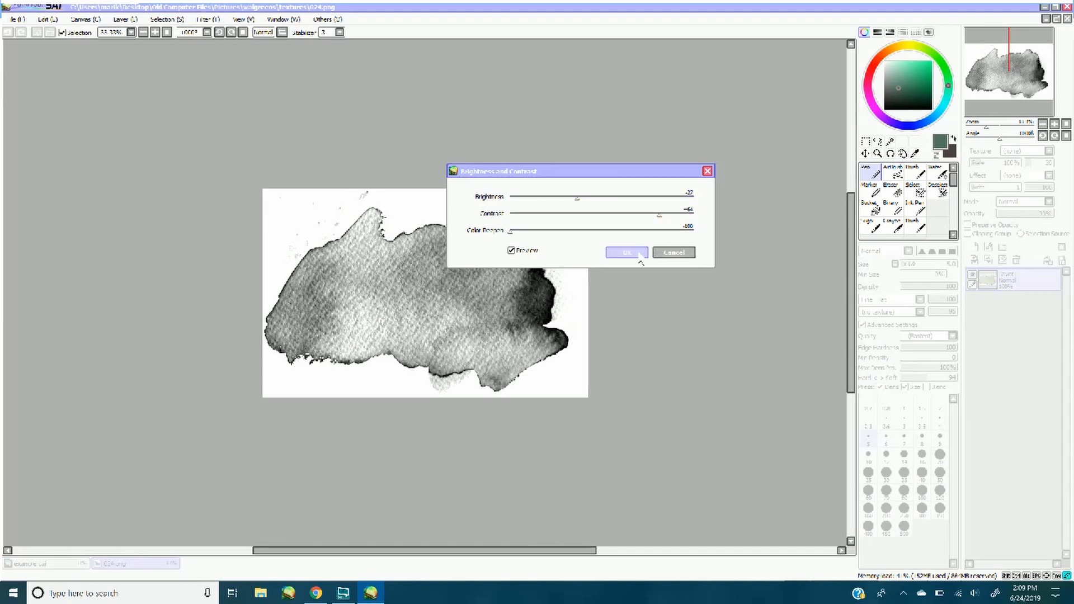
Copy the whole grey texture into example.sai as a new layer and set its blending mode to Overlay
{"action": "key", "text": "ctrl+a"}
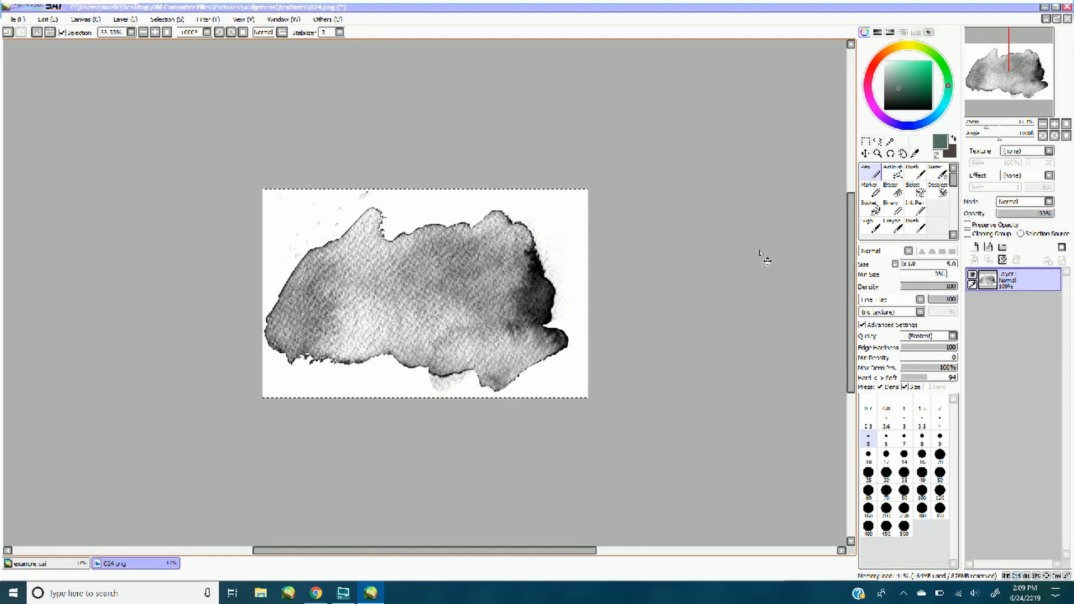
{"action": "left_click", "coordinate": [28, 564]}
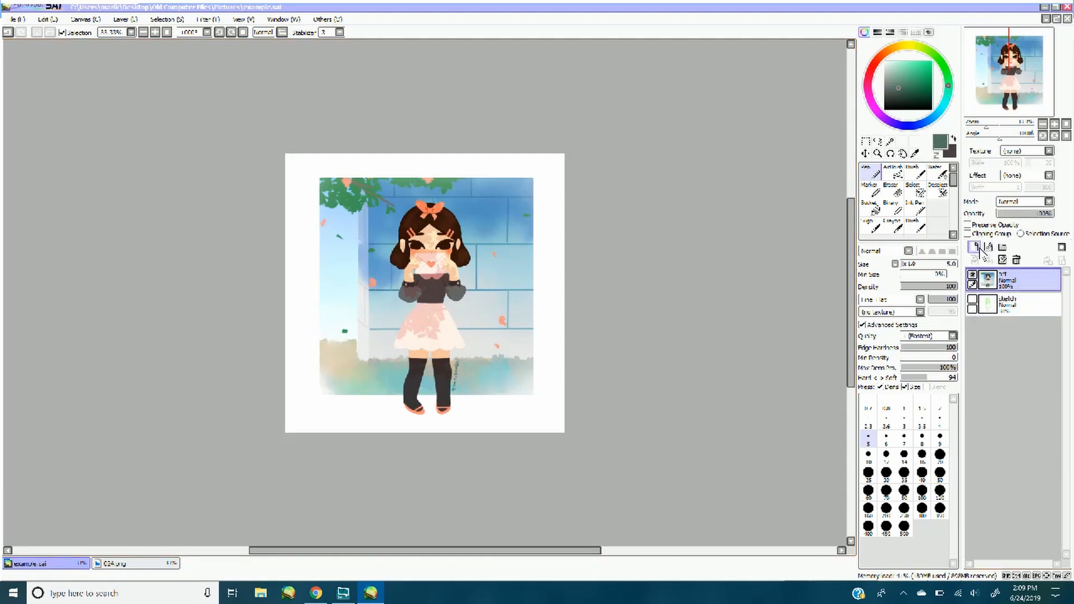
{"action": "key", "text": "ctrl+v"}
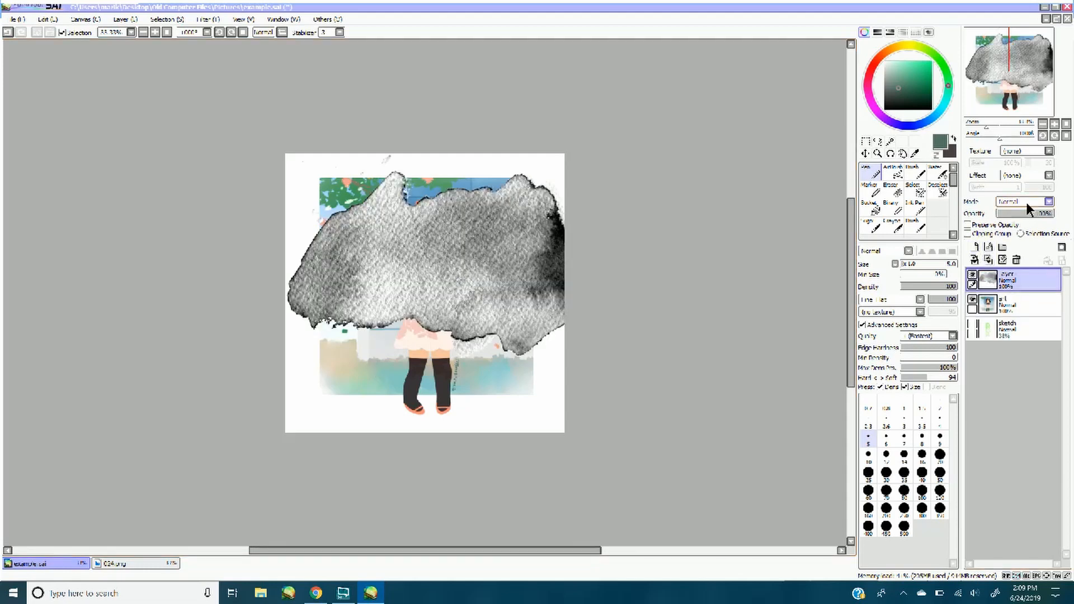
{"action": "left_click", "coordinate": [1027, 203]}
{"action": "left_click", "coordinate": [1010, 245]}
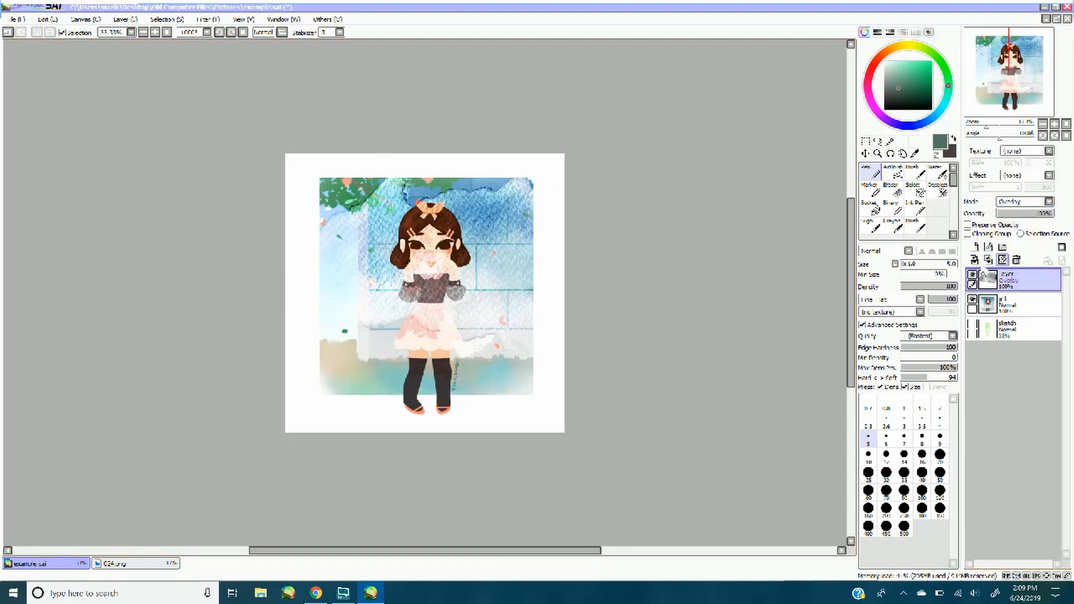
Shrink the texture layer to roughly the width of the illustration's background and apply the transform
{"action": "key", "text": "ctrl+t"}
{"action": "left_click_drag", "start_coordinate": [575, 336], "coordinate": [544, 340]}
{"action": "left_click_drag", "start_coordinate": [607, 386], "coordinate": [521, 310]}
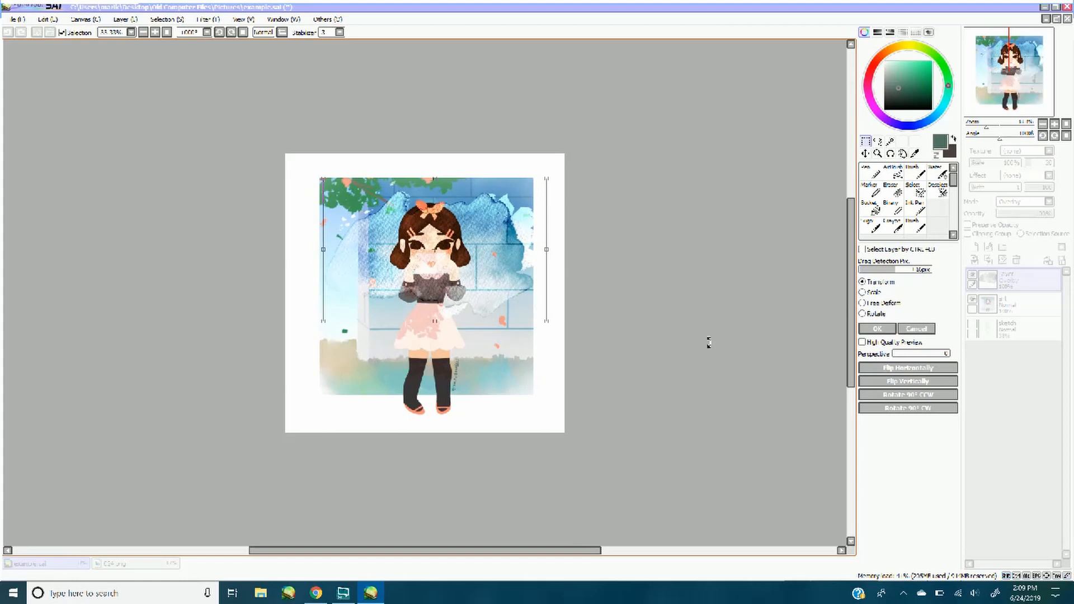
{"action": "left_click", "coordinate": [878, 329]}
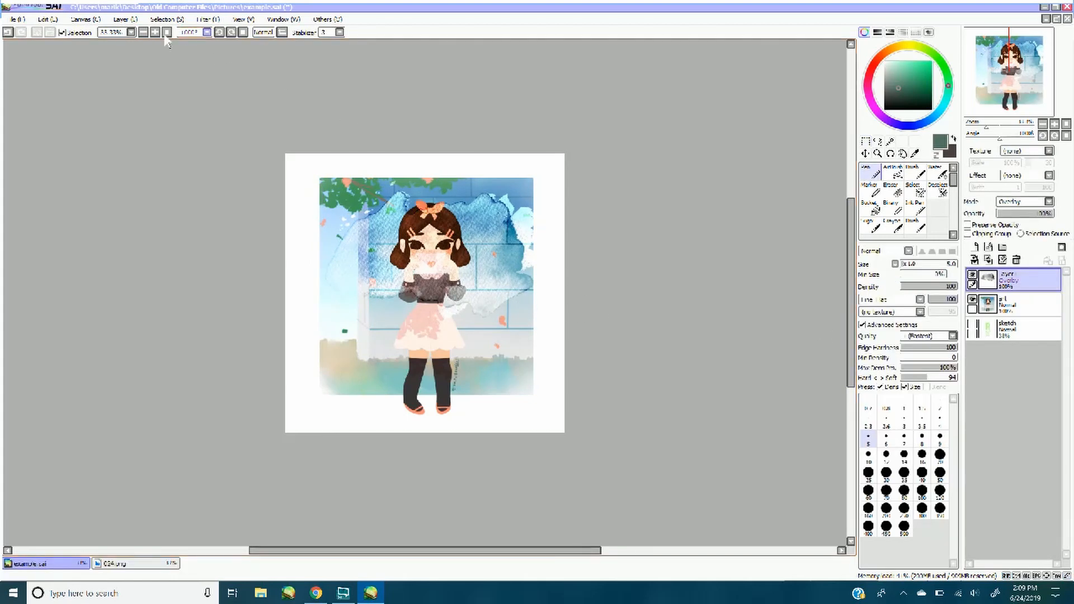
Enlarge and reposition the texture layer until its grain covers the entire illustration, and apply the transform
{"action": "left_click", "coordinate": [154, 32]}
{"action": "key", "text": "XF86AudioLowerVolume"}
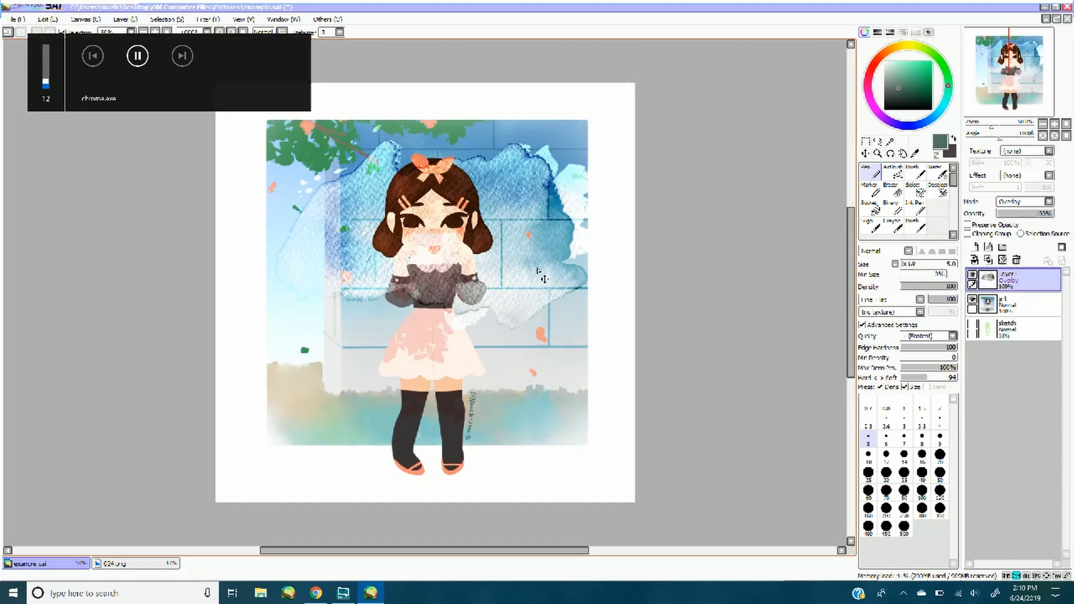
{"action": "key", "text": "ctrl+t"}
{"action": "left_click_drag", "start_coordinate": [530, 278], "coordinate": [493, 223]}
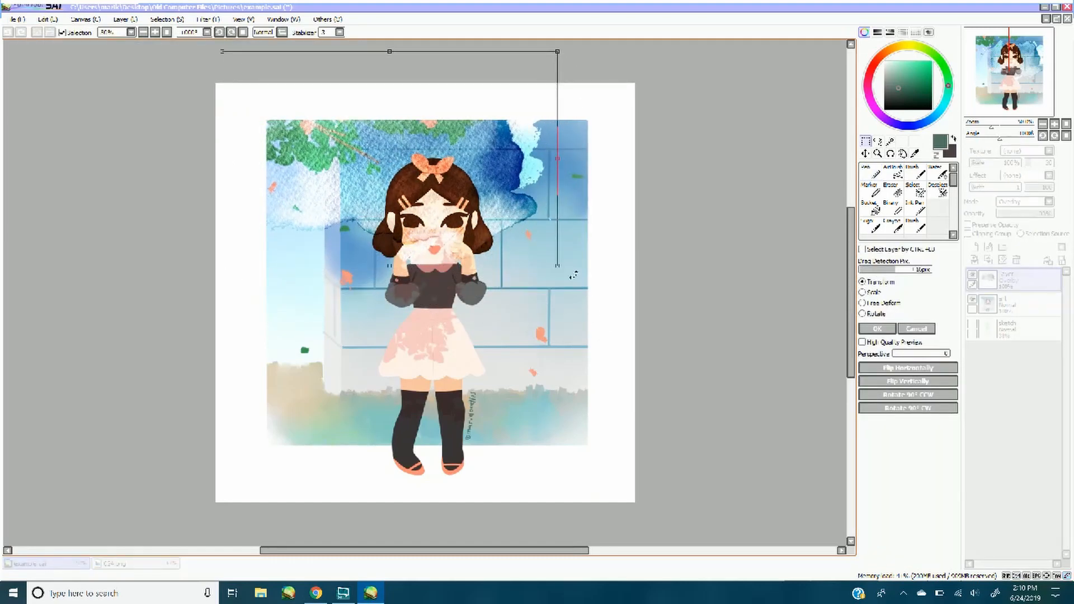
{"action": "left_click_drag", "start_coordinate": [557, 266], "coordinate": [693, 389]}
{"action": "left_click_drag", "start_coordinate": [586, 321], "coordinate": [551, 312]}
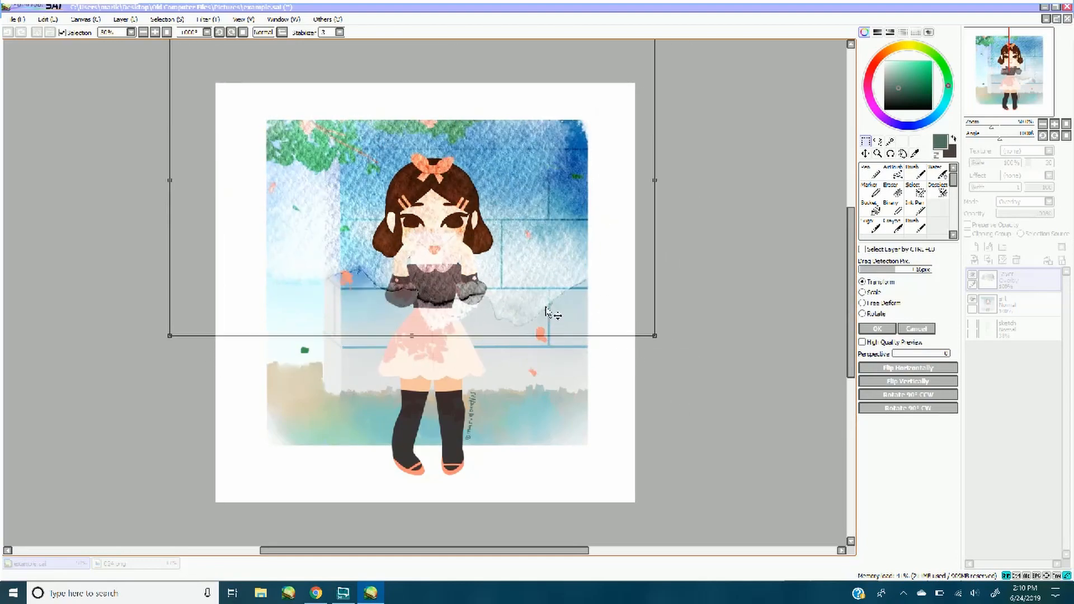
{"action": "left_click_drag", "start_coordinate": [653, 338], "coordinate": [986, 547]}
{"action": "left_click_drag", "start_coordinate": [694, 397], "coordinate": [603, 405]}
{"action": "key", "text": "Return"}
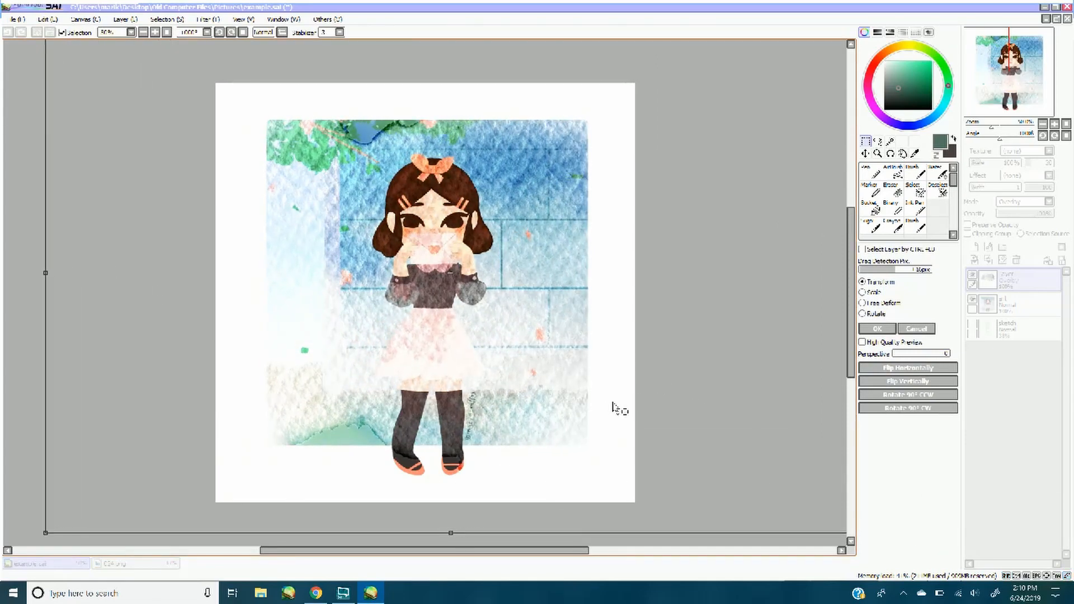
{"action": "left_click", "coordinate": [872, 330]}
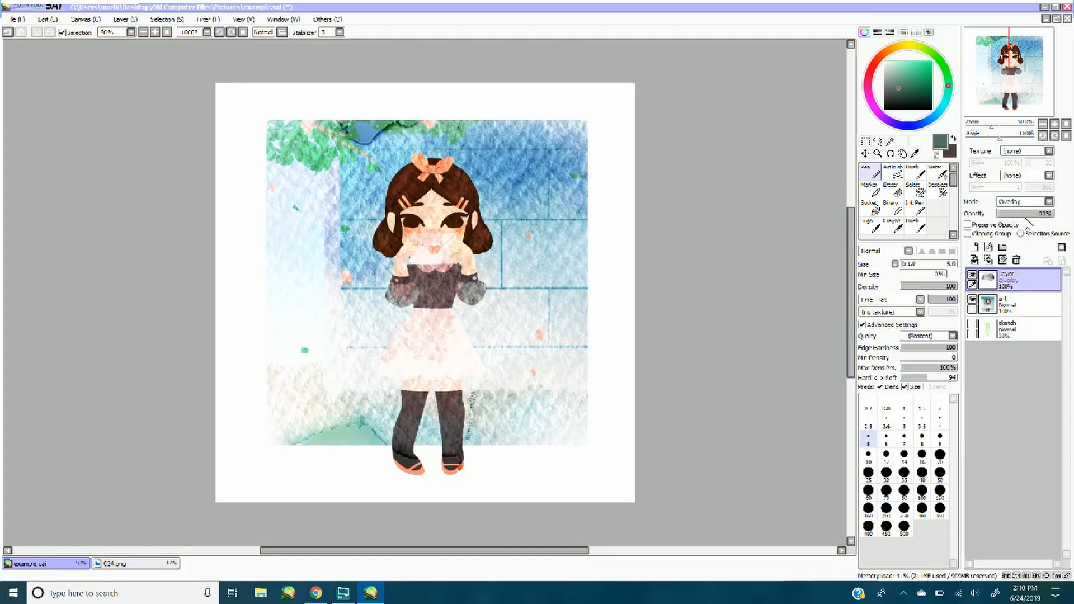
Lower the Overlay texture layer's opacity to 37% and delete that layer
{"action": "left_click", "coordinate": [1023, 213]}
{"action": "left_click_drag", "start_coordinate": [1023, 213], "coordinate": [1018, 213]}
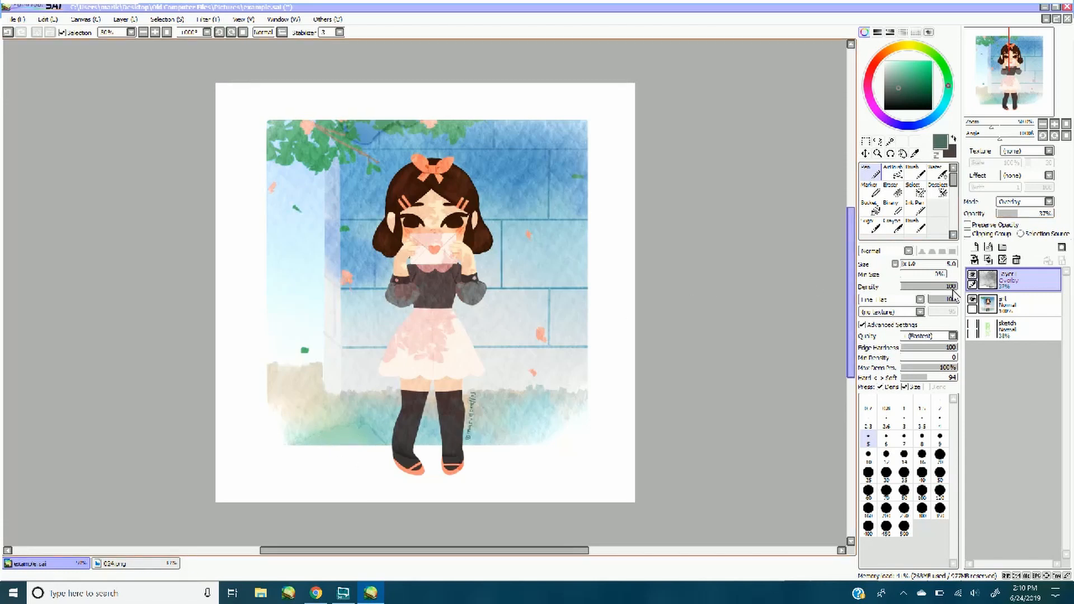
{"action": "left_click", "coordinate": [1016, 259]}
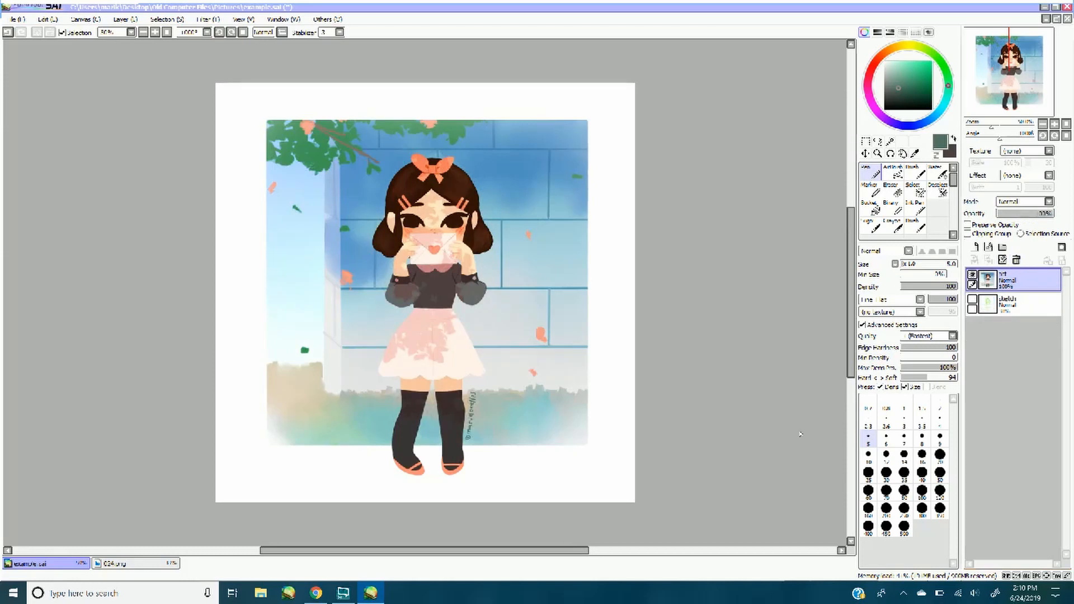
Browse to the walgreens\textures folder for opening more canvas files
{"action": "left_click", "coordinate": [18, 19]}
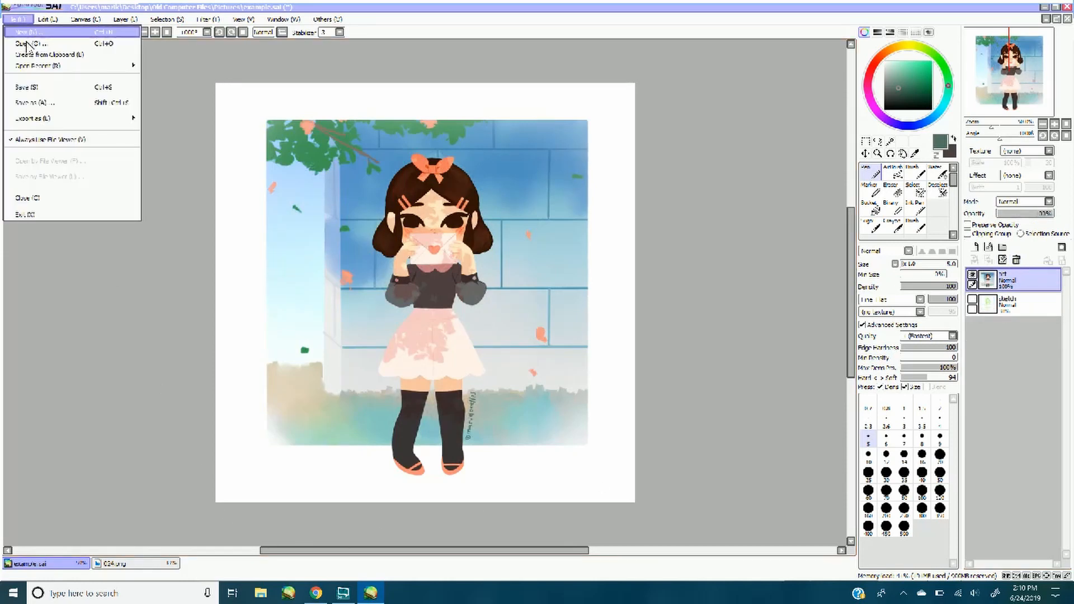
{"action": "left_click", "coordinate": [25, 37]}
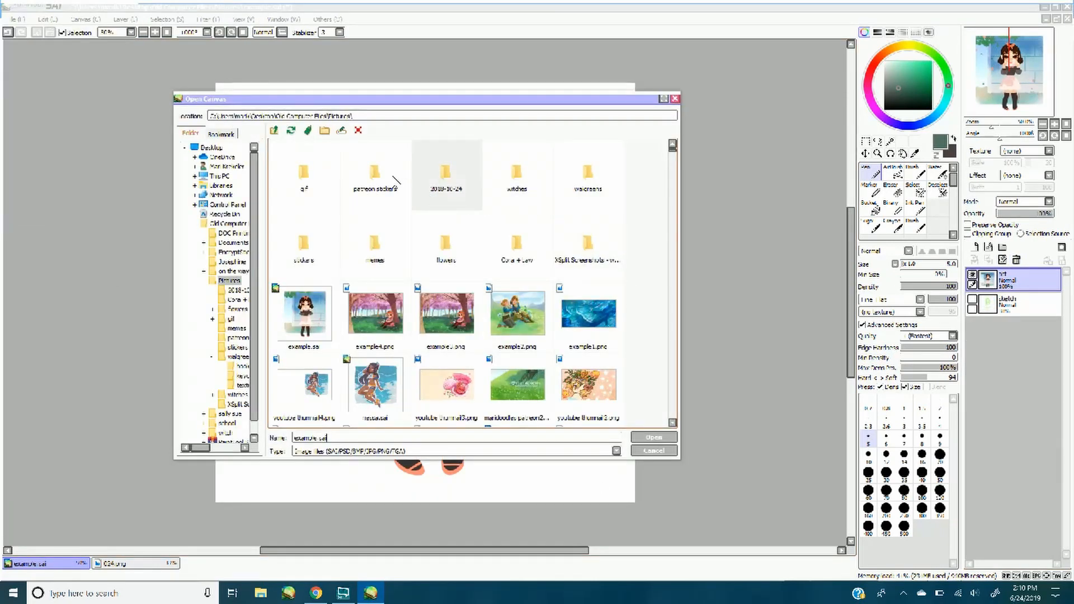
{"action": "double_click", "coordinate": [587, 173]}
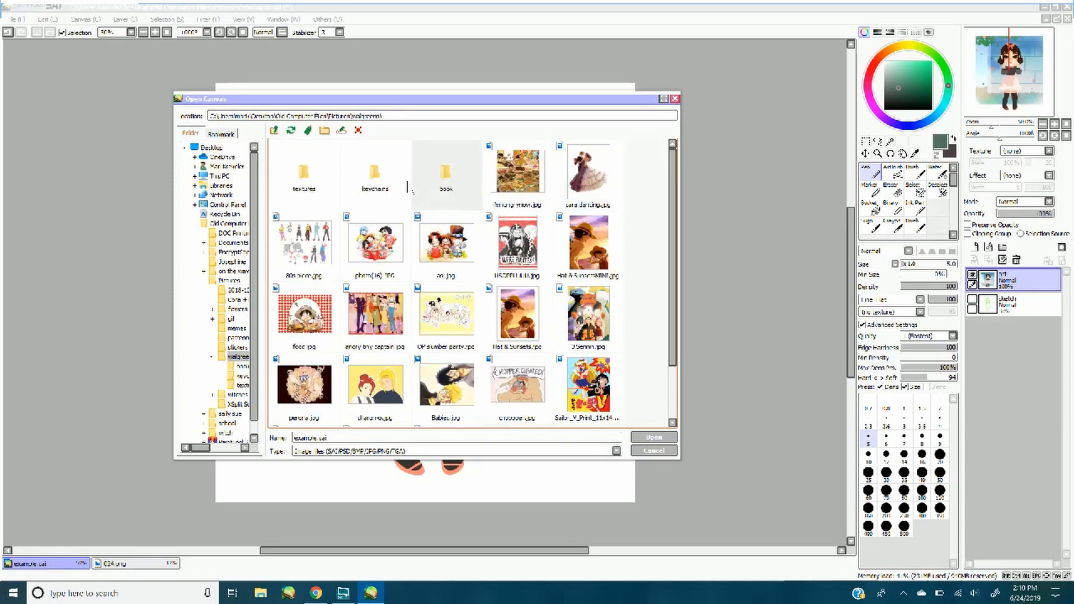
{"action": "double_click", "coordinate": [334, 184]}
Open the textures 023.jpg, 010.png and 013.png together and bring up the 013.png canvas
{"action": "left_click", "coordinate": [446, 242]}
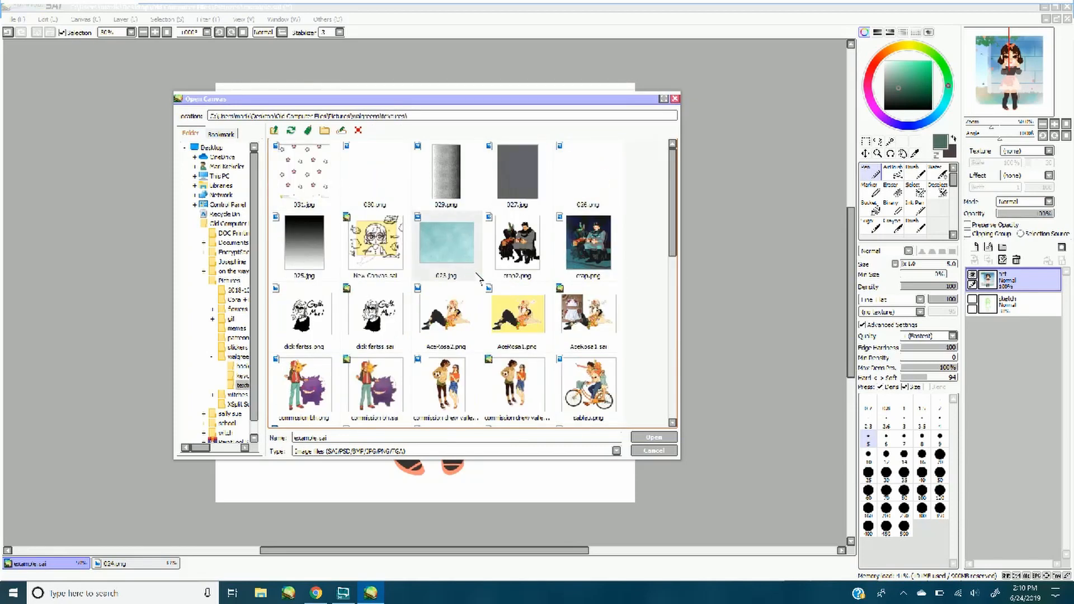
{"action": "scroll", "coordinate": [674, 234], "scroll_direction": "down", "scroll_amount": 1}
{"action": "left_click_drag", "start_coordinate": [675, 234], "coordinate": [671, 394]}
{"action": "left_click", "coordinate": [319, 331], "text": "ctrl"}
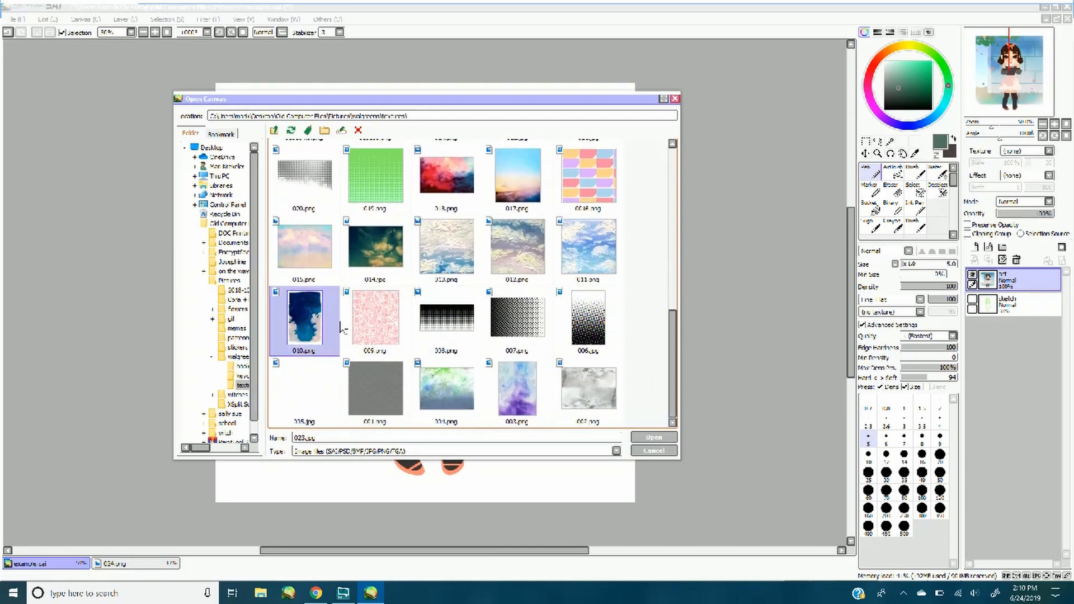
{"action": "left_click", "coordinate": [453, 256], "text": "ctrl"}
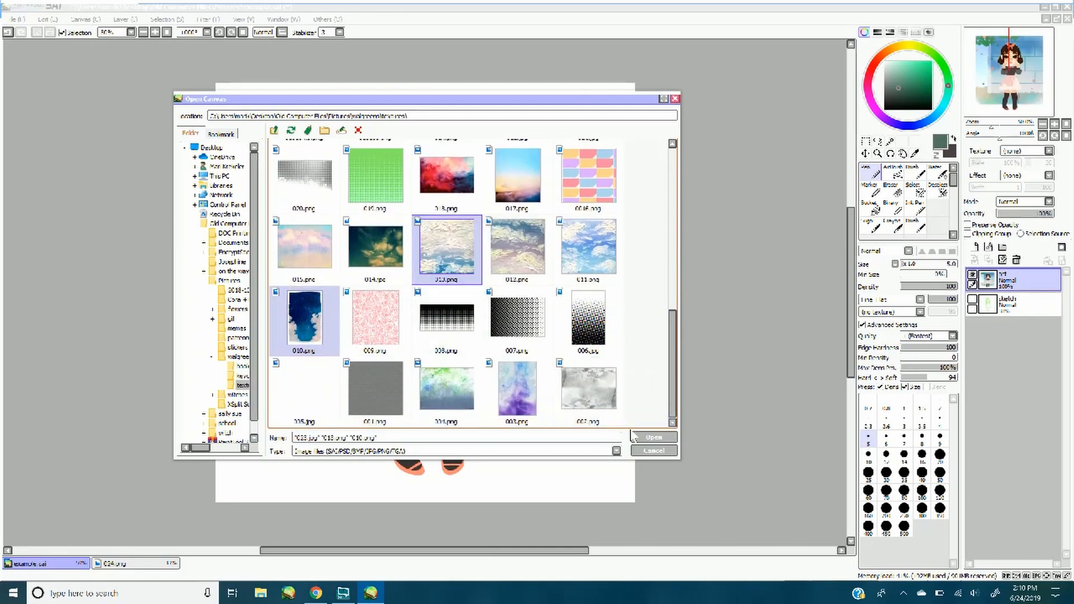
{"action": "scroll", "coordinate": [671, 350], "scroll_direction": "up", "scroll_amount": 1}
{"action": "left_click_drag", "start_coordinate": [671, 350], "coordinate": [666, 201]}
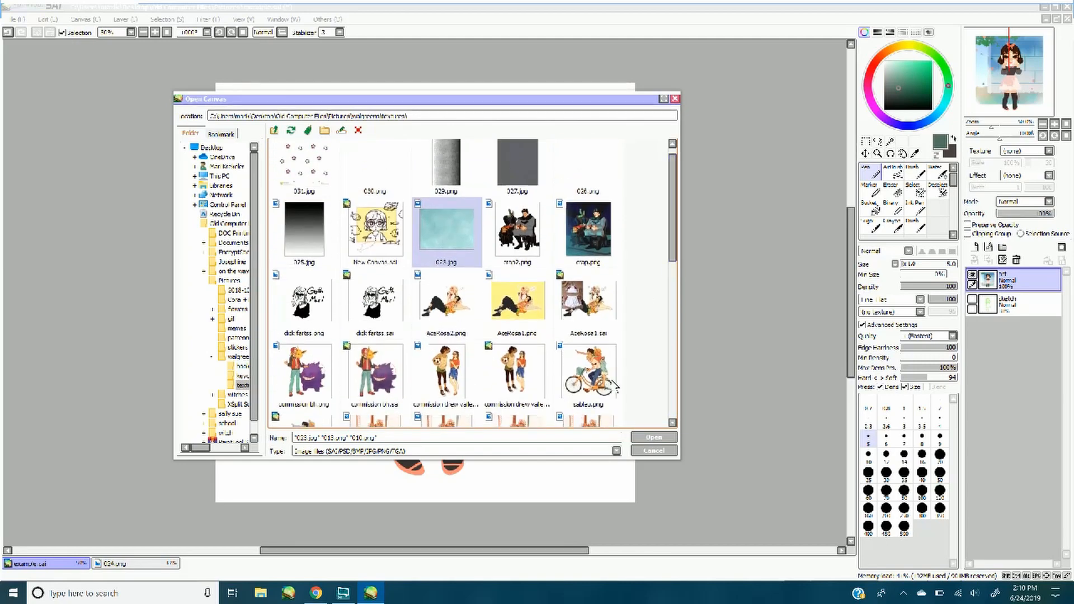
{"action": "left_click", "coordinate": [650, 438]}
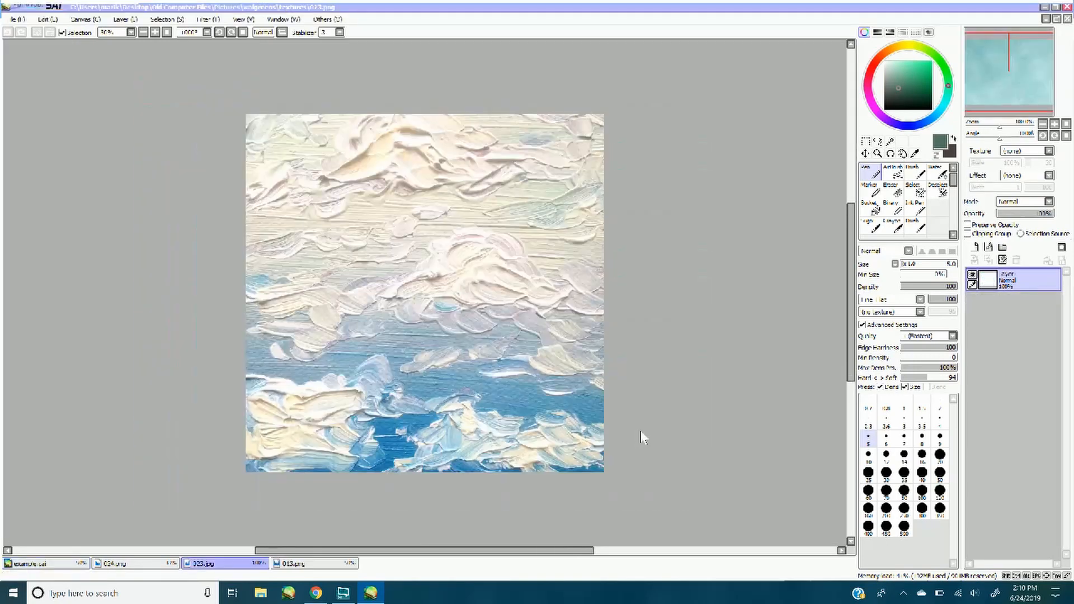
{"action": "left_click", "coordinate": [288, 564]}
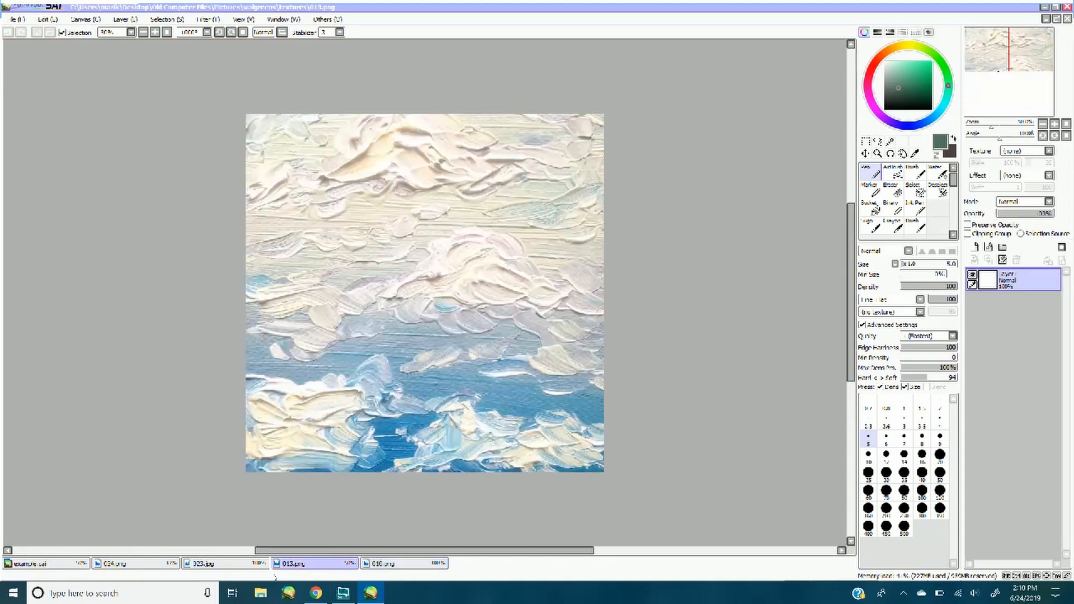
Paste the 013.png texture into example.sai as a new layer, reposition it over the illustration, and set its blending mode to Overlay
{"action": "left_click", "coordinate": [33, 564]}
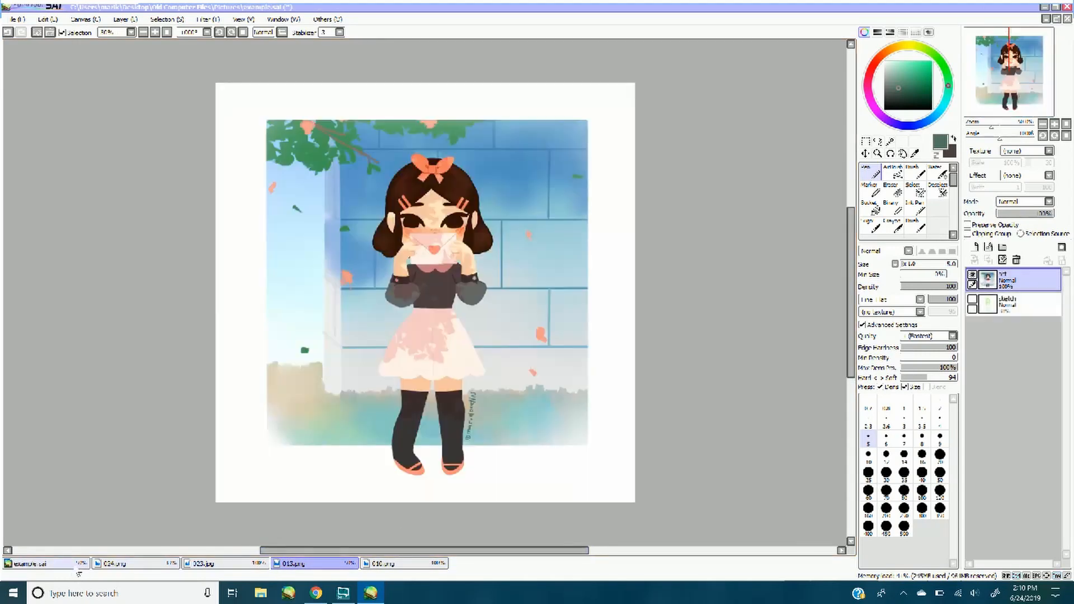
{"action": "key", "text": "ctrl+v"}
{"action": "key", "text": "ctrl+t"}
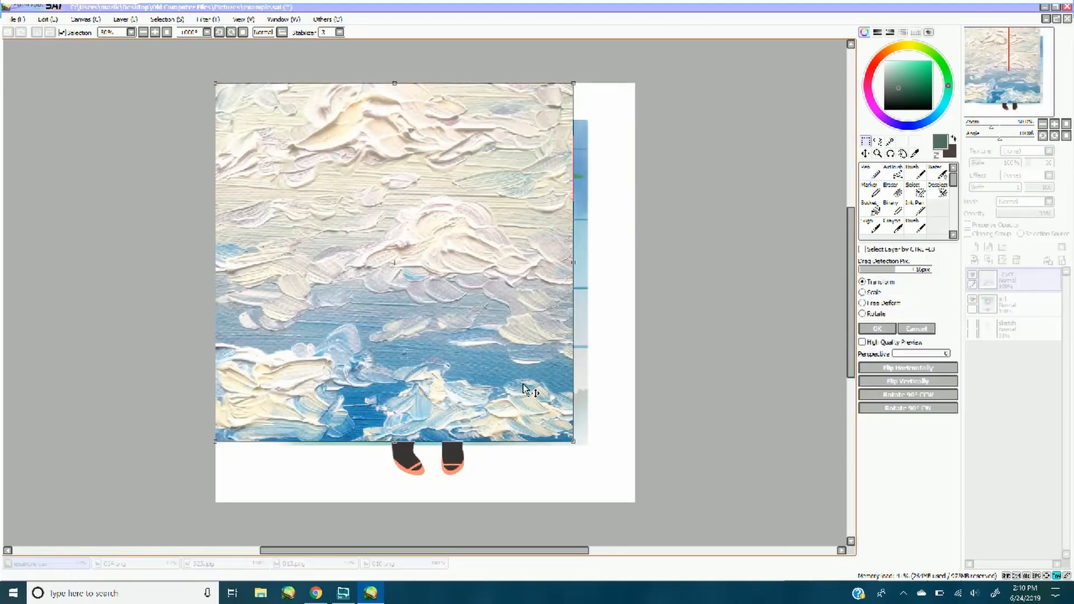
{"action": "left_click_drag", "start_coordinate": [523, 384], "coordinate": [560, 419]}
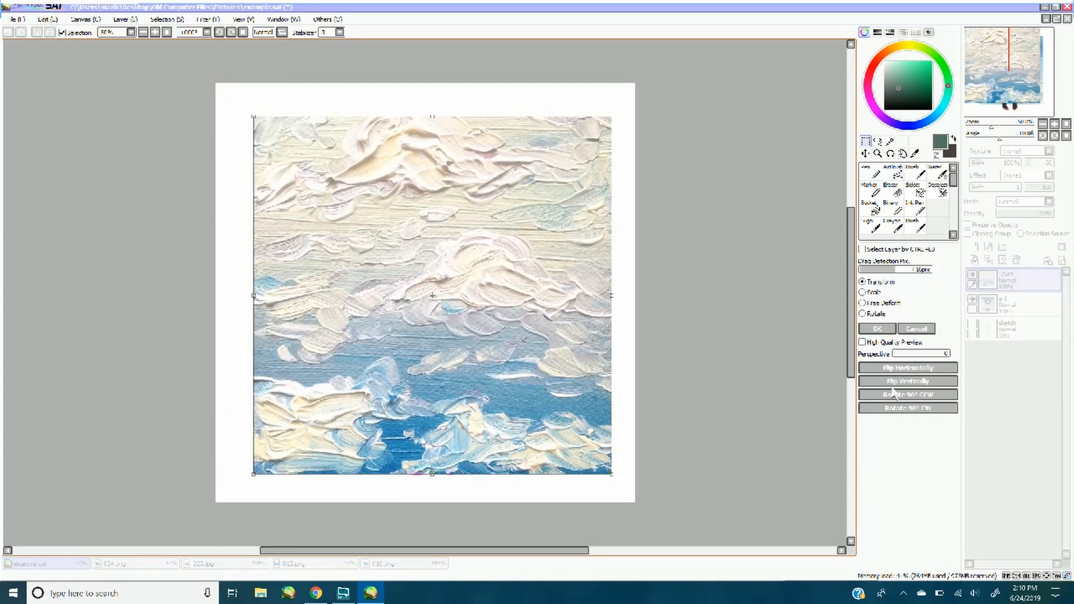
{"action": "left_click", "coordinate": [877, 329]}
{"action": "left_click", "coordinate": [1027, 203]}
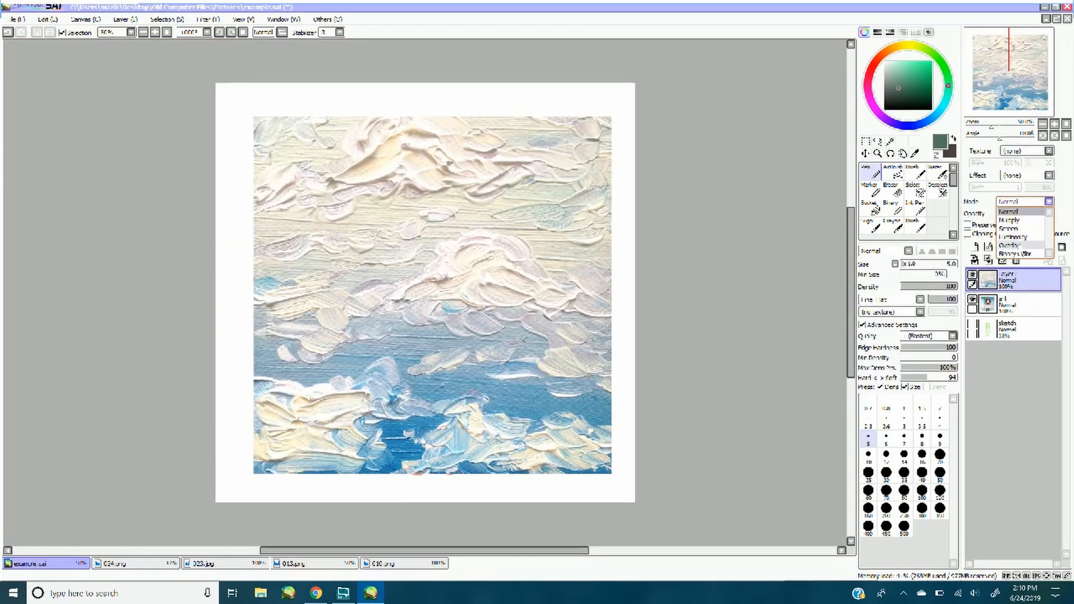
{"action": "left_click", "coordinate": [1022, 246]}
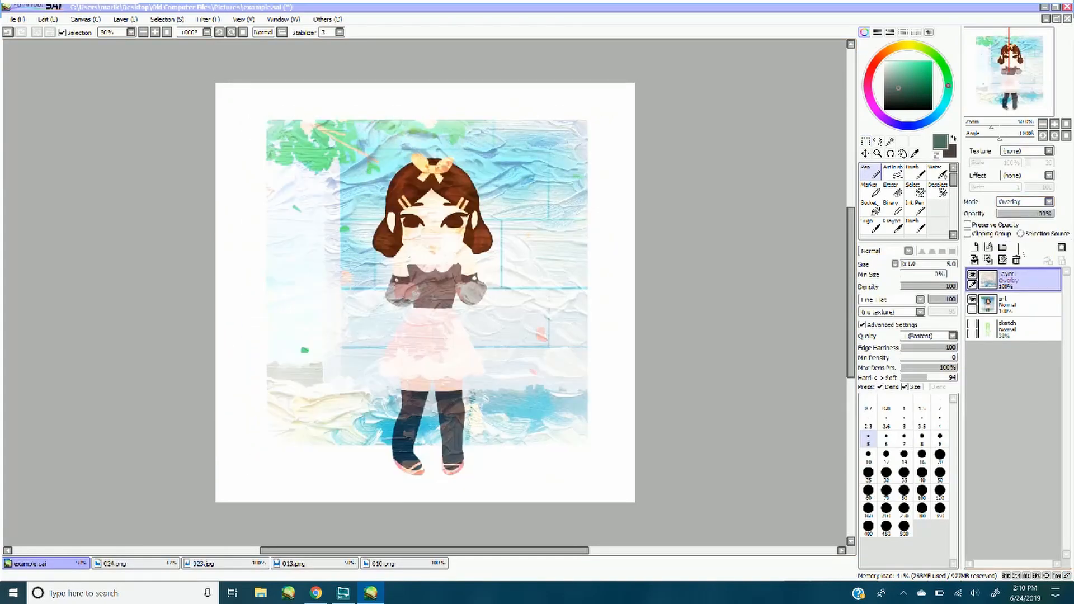
Set the Overlay texture layer's brightness to -50, contrast to +40 and color deepen to -100, and delete that layer
{"action": "left_click", "coordinate": [208, 19]}
{"action": "left_click", "coordinate": [218, 43]}
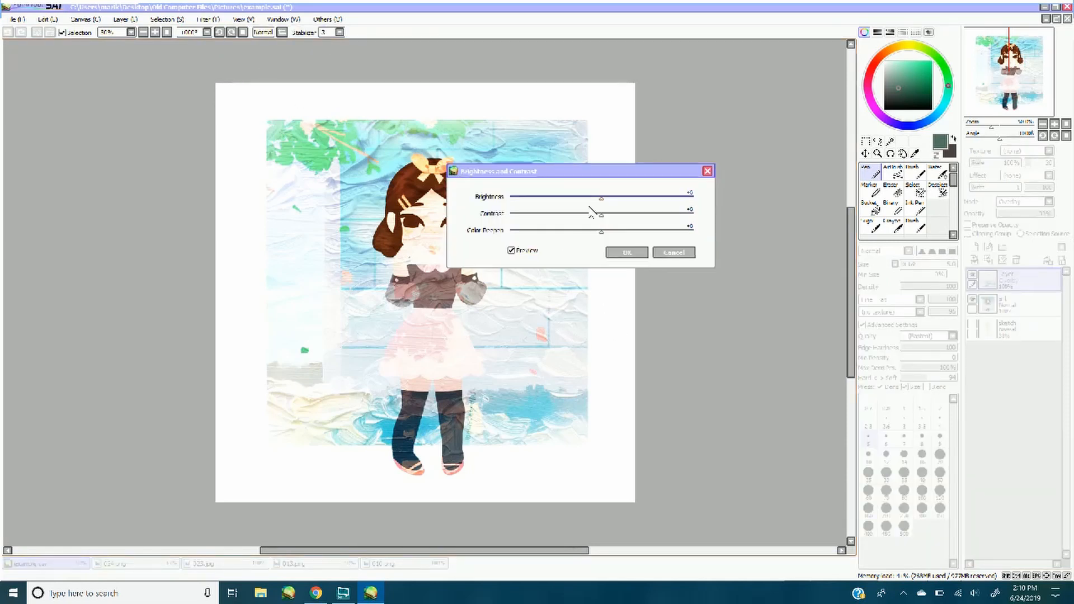
{"action": "left_click_drag", "start_coordinate": [600, 214], "coordinate": [500, 232]}
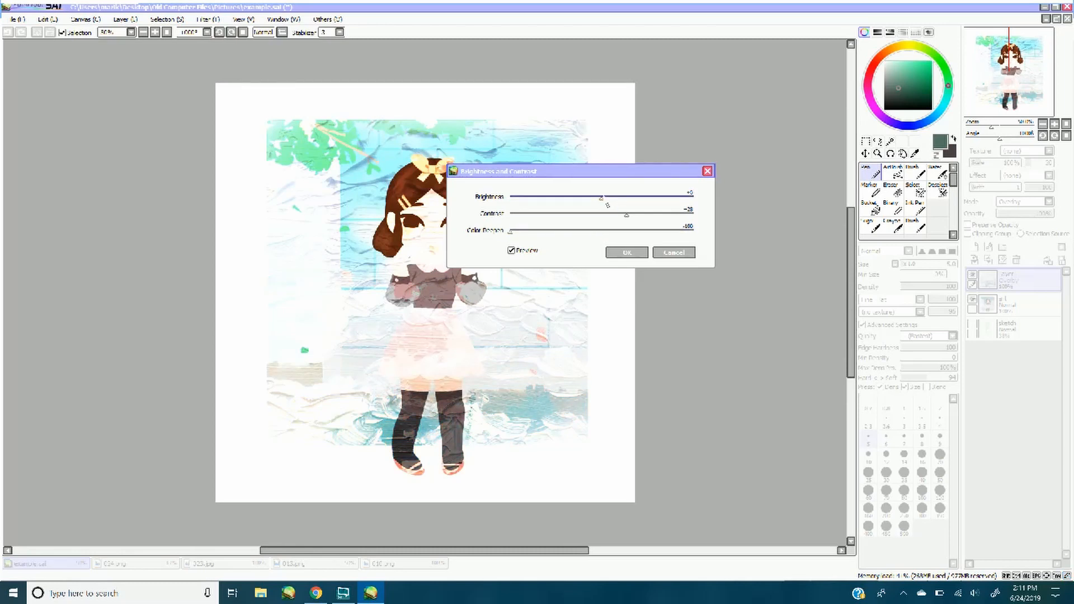
{"action": "left_click_drag", "start_coordinate": [587, 197], "coordinate": [557, 195]}
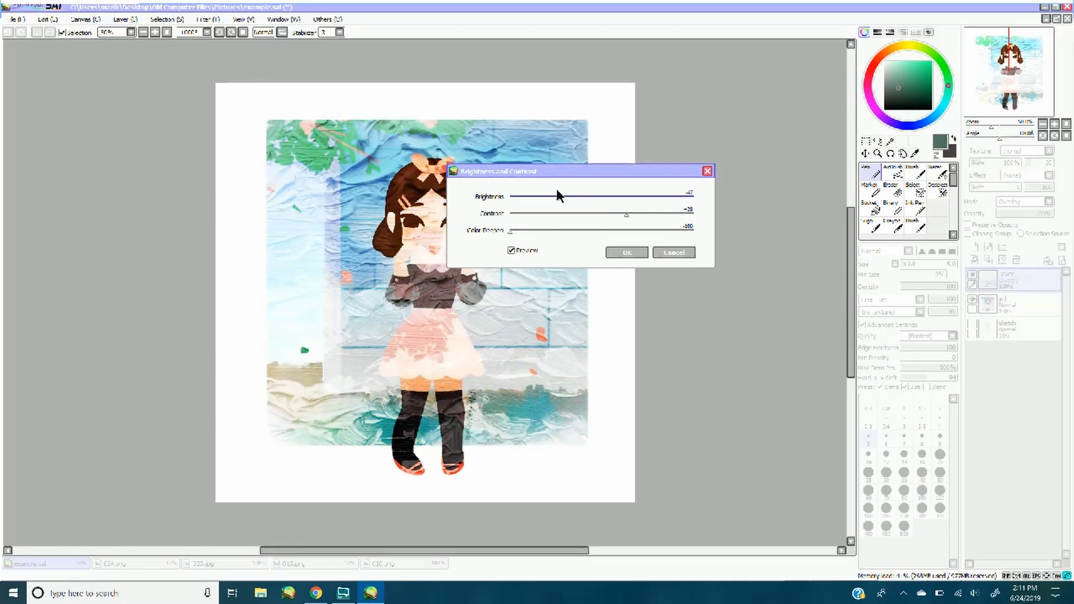
{"action": "left_click_drag", "start_coordinate": [626, 215], "coordinate": [637, 214]}
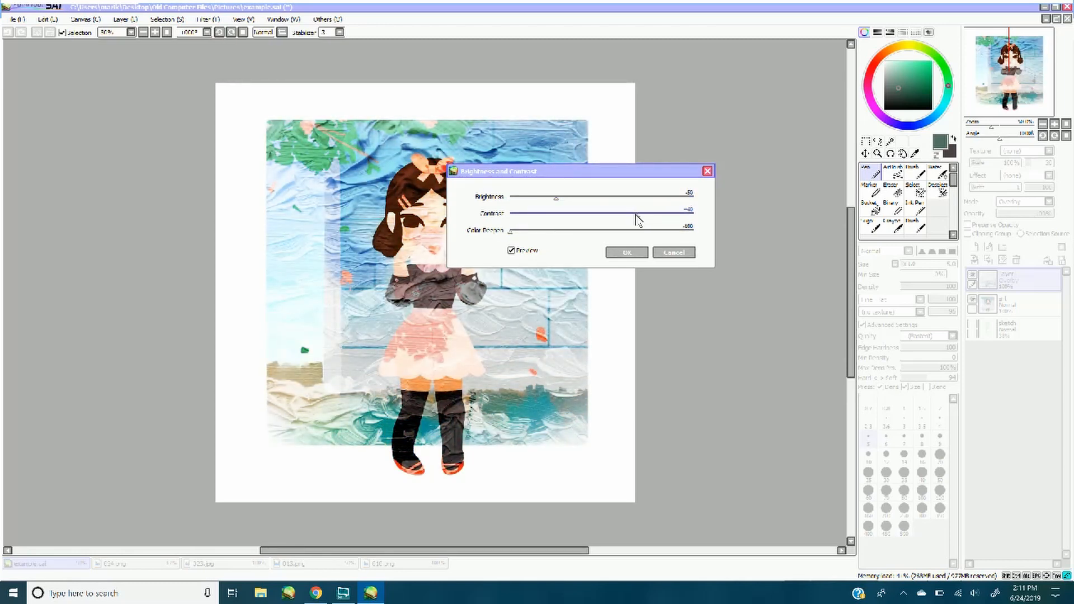
{"action": "left_click", "coordinate": [636, 251]}
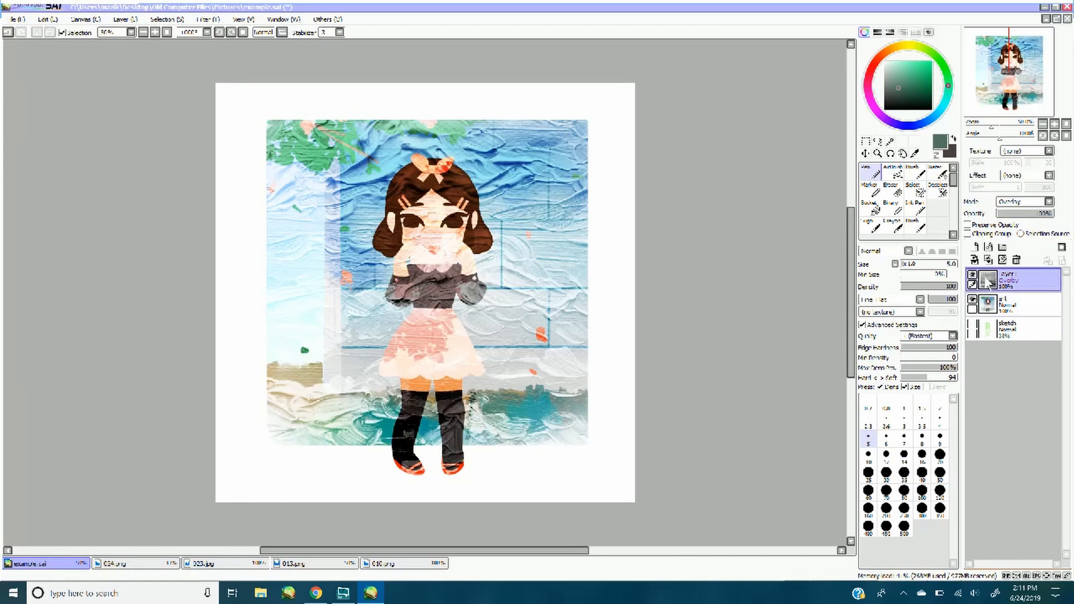
{"action": "left_click", "coordinate": [1017, 260]}
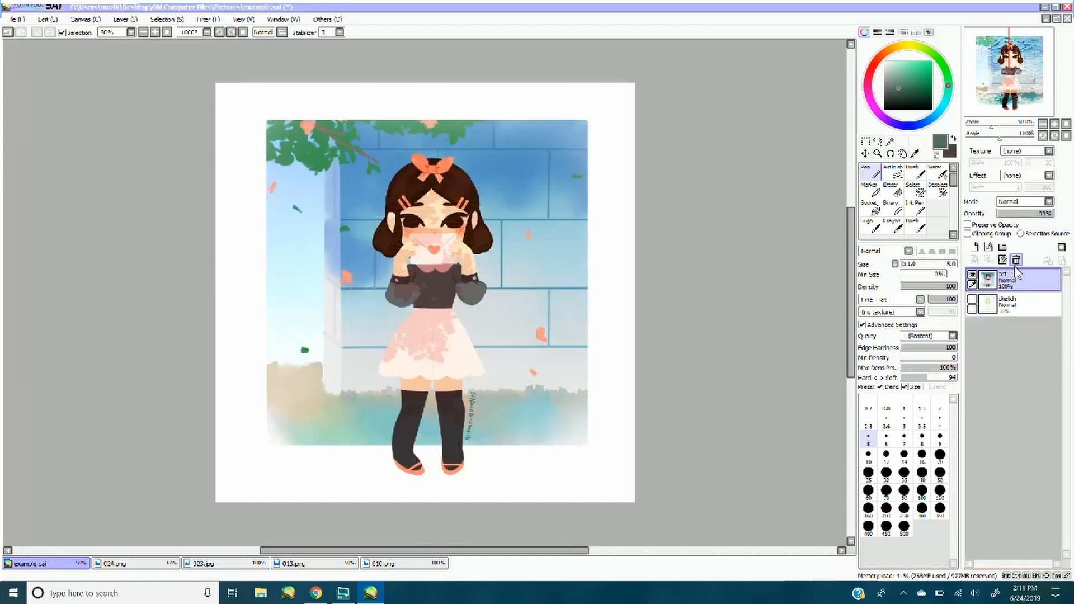
Paste the 010.png texture into example.sai as a new layer and stretch it over the illustration's background area
{"action": "left_click", "coordinate": [383, 565]}
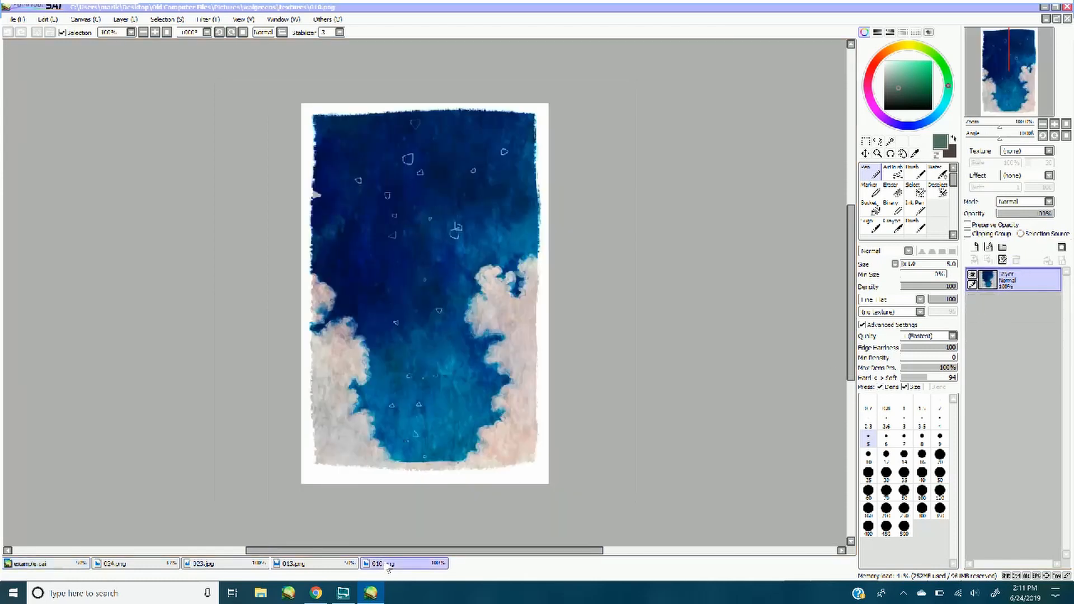
{"action": "left_click", "coordinate": [51, 564]}
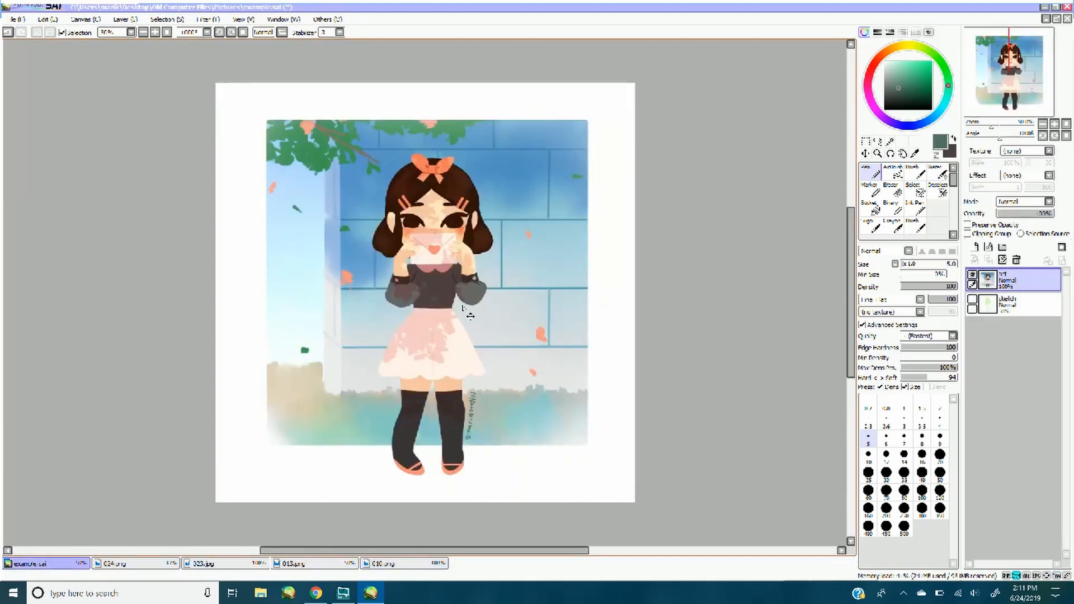
{"action": "key", "text": "ctrl+v"}
{"action": "key", "text": "ctrl+t"}
{"action": "left_click_drag", "start_coordinate": [356, 286], "coordinate": [361, 267]}
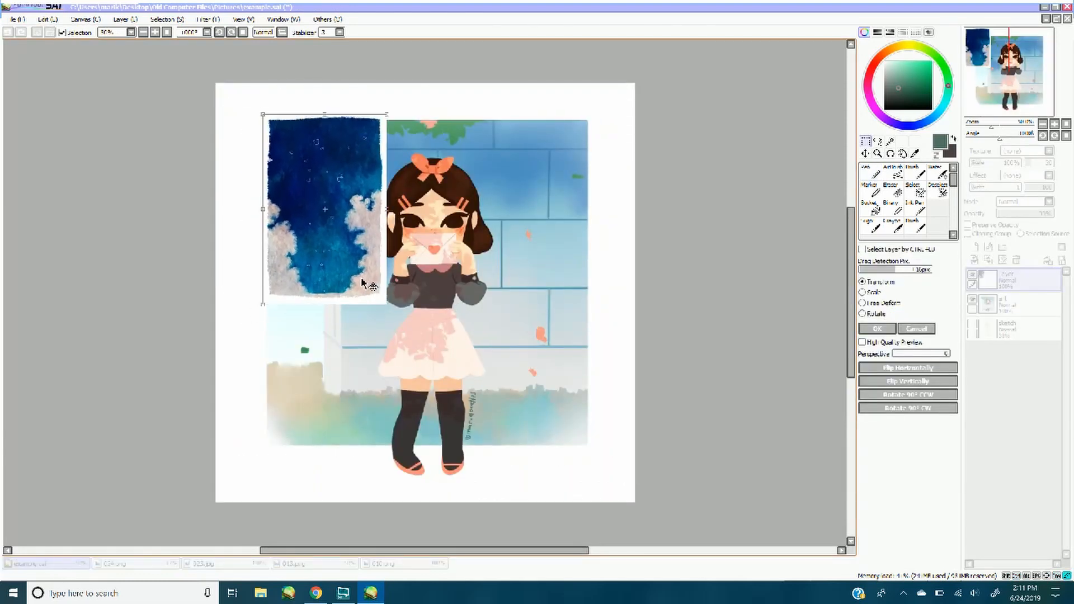
{"action": "left_click_drag", "start_coordinate": [384, 307], "coordinate": [530, 439]}
{"action": "left_click_drag", "start_coordinate": [487, 286], "coordinate": [603, 283]}
{"action": "left_click", "coordinate": [878, 330]}
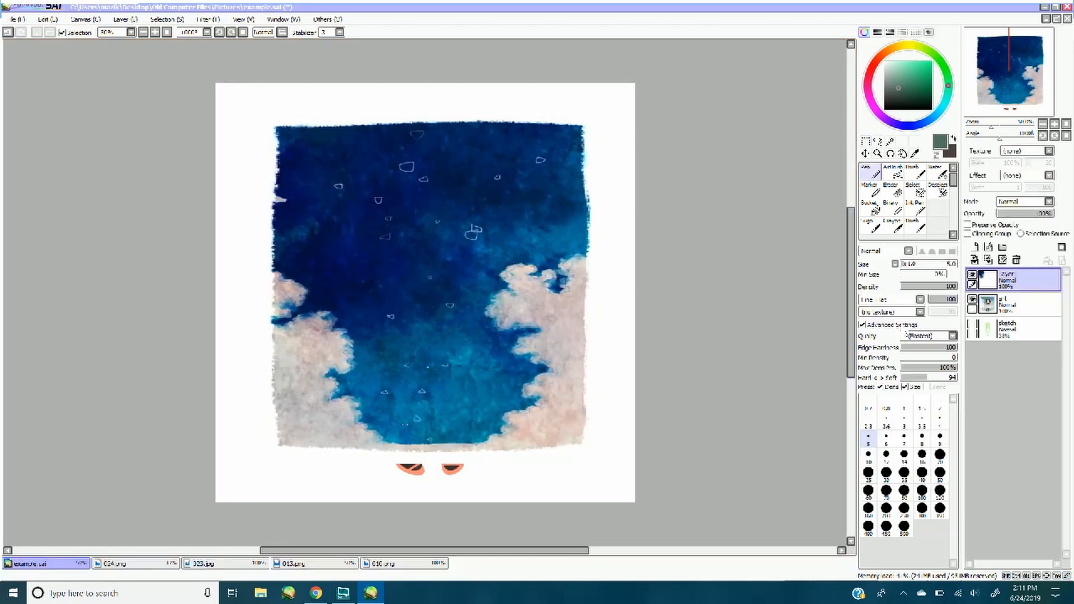
Switch the 010.png texture layer to Overlay mode and stretch it slightly outward and upward to fit the background's edges
{"action": "left_click", "coordinate": [1008, 201]}
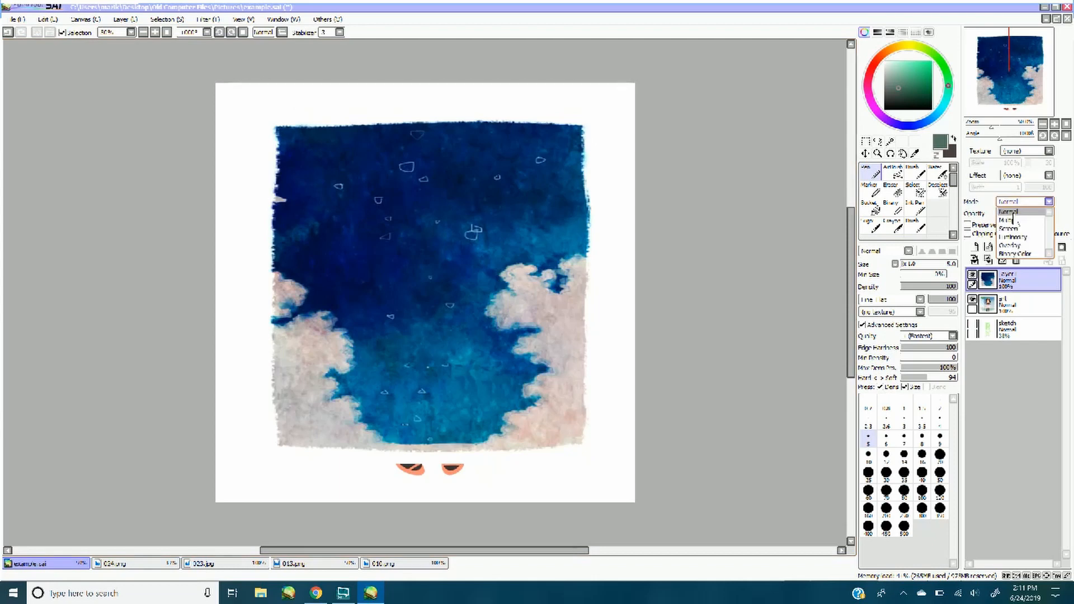
{"action": "left_click", "coordinate": [1011, 251]}
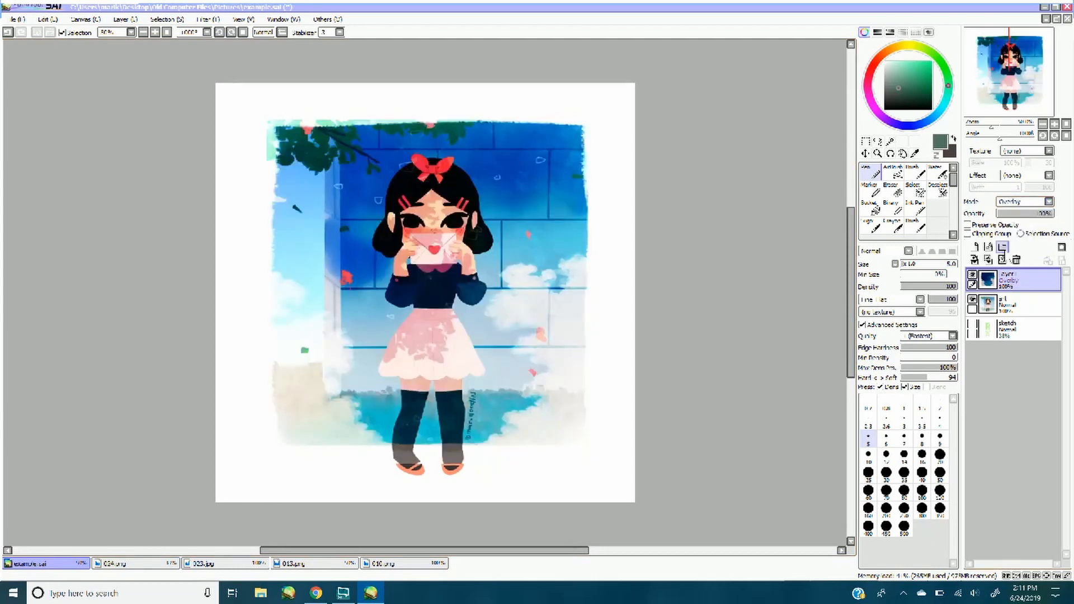
{"action": "key", "text": "ctrl+t"}
{"action": "left_click_drag", "start_coordinate": [259, 290], "coordinate": [249, 289]}
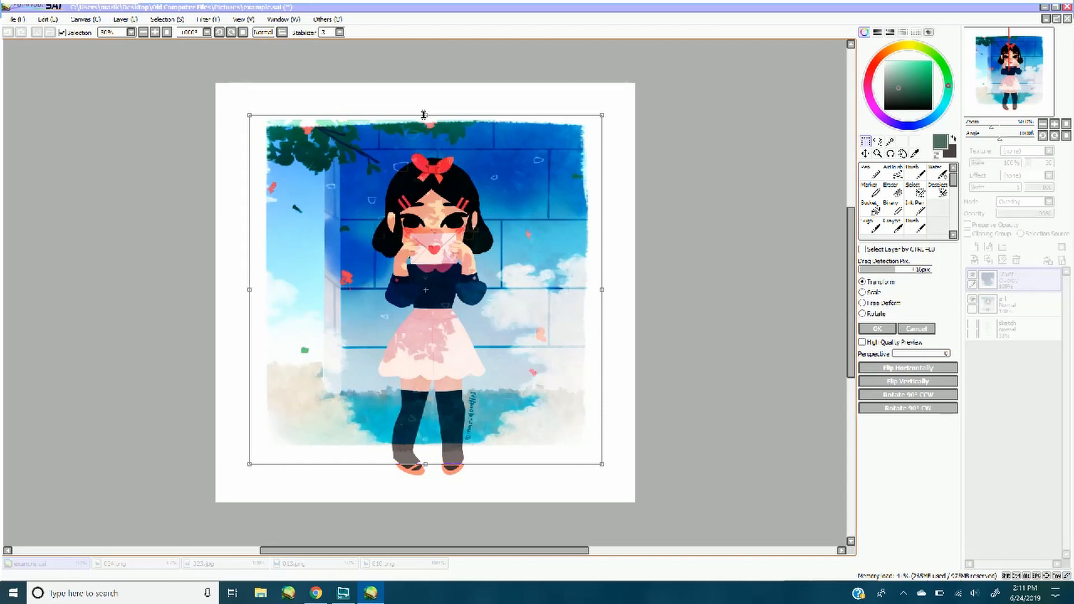
{"action": "left_click_drag", "start_coordinate": [424, 115], "coordinate": [424, 111]}
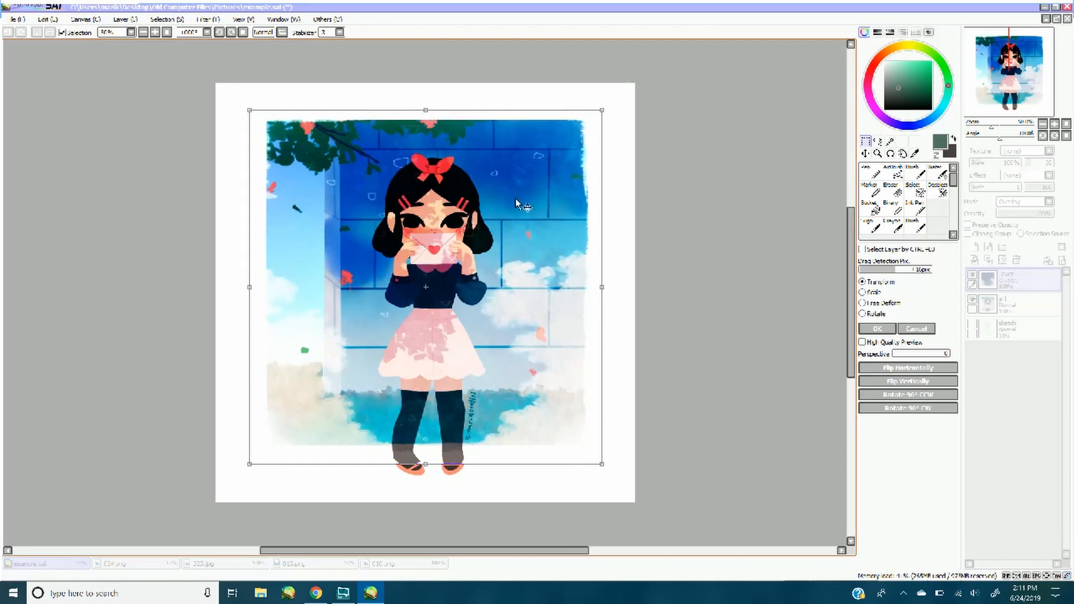
{"action": "left_click", "coordinate": [877, 328]}
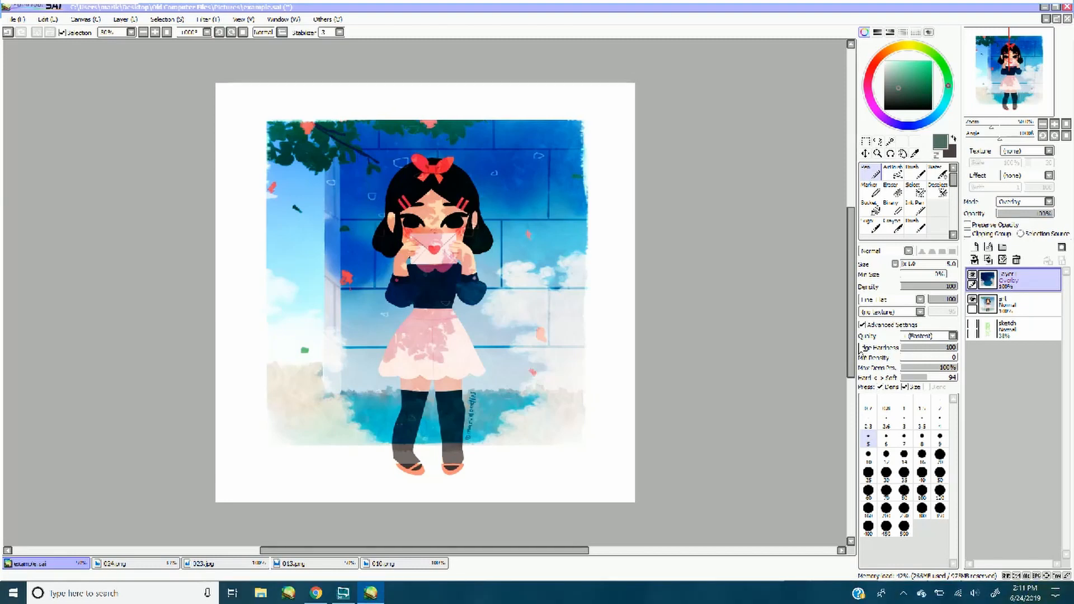
Shift the Overlay texture layer's hue slightly in the negative direction with the Hue and Saturation filter
{"action": "left_click", "coordinate": [210, 21]}
{"action": "left_click", "coordinate": [219, 44]}
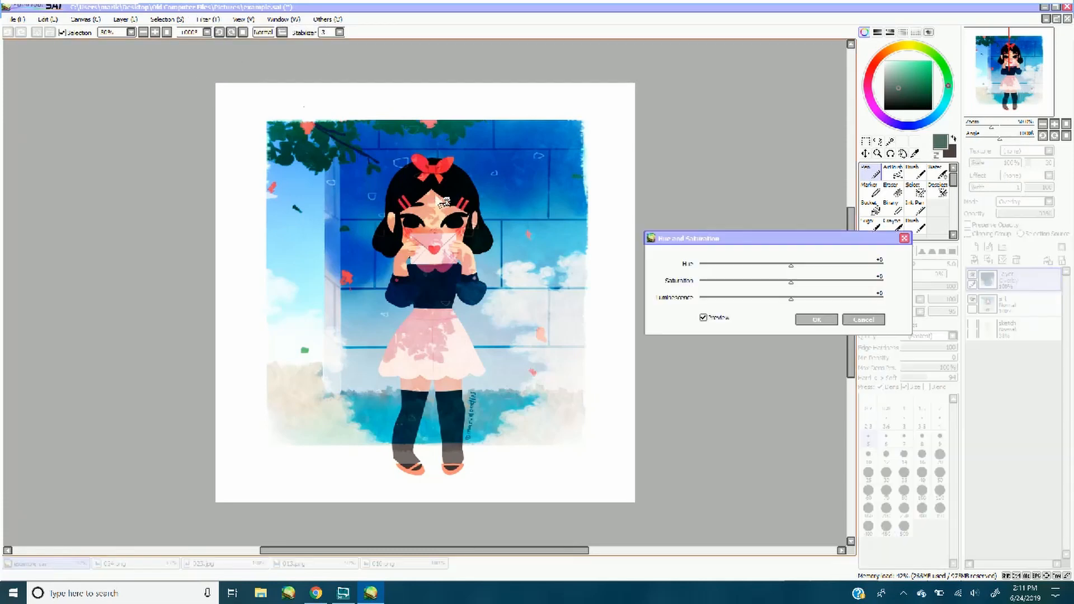
{"action": "mouse_move", "coordinate": [793, 264]}
{"action": "left_mouse_down"}
{"action": "mouse_move", "coordinate": [805, 266]}
{"action": "mouse_move", "coordinate": [782, 270]}
{"action": "left_mouse_up"}
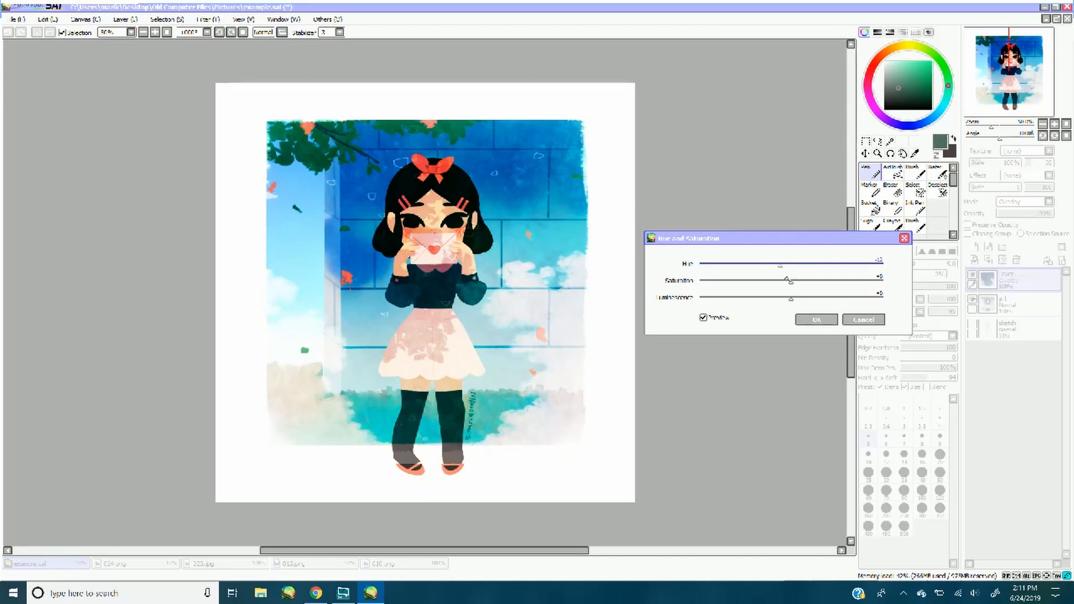
{"action": "left_click", "coordinate": [816, 320]}
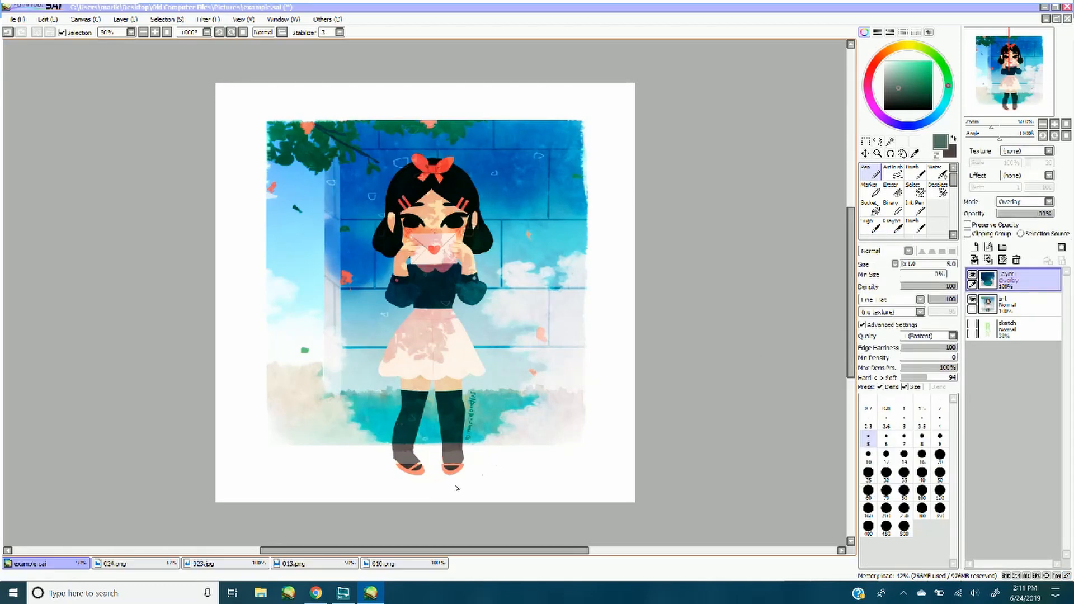
Stretch the texture layer further on all sides so it also covers the shoes, and lower its opacity to about 68%
{"action": "key", "text": "ctrl+t"}
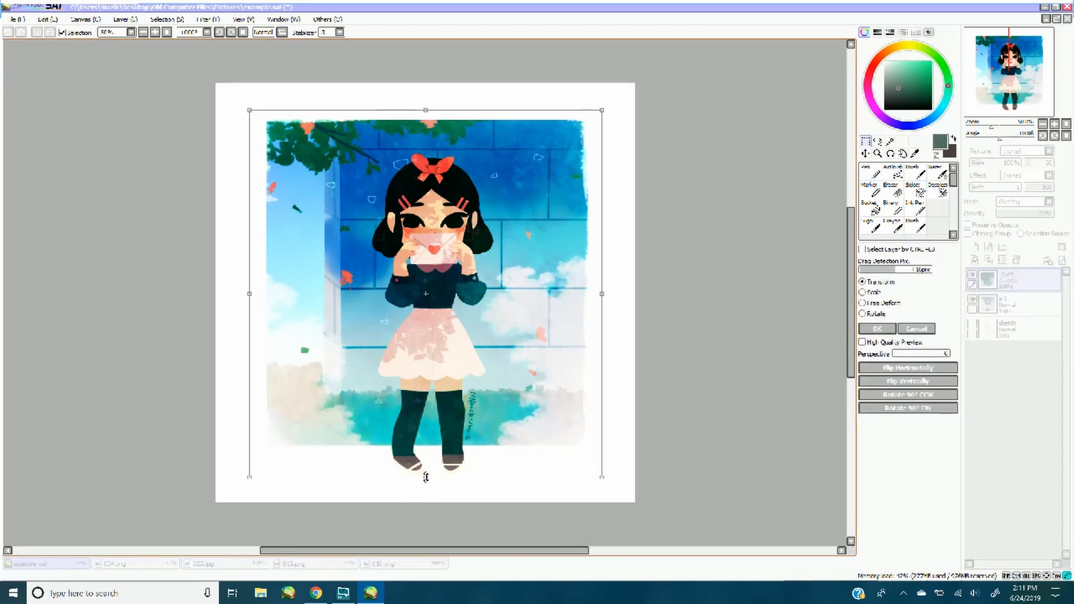
{"action": "left_click_drag", "start_coordinate": [424, 110], "coordinate": [424, 106]}
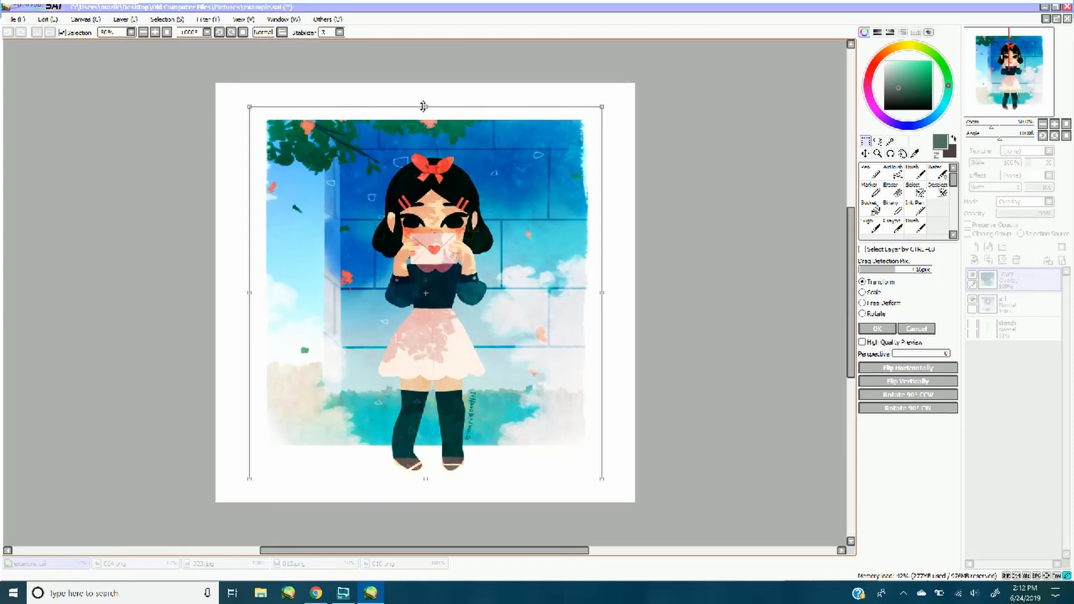
{"action": "left_click_drag", "start_coordinate": [251, 294], "coordinate": [247, 293]}
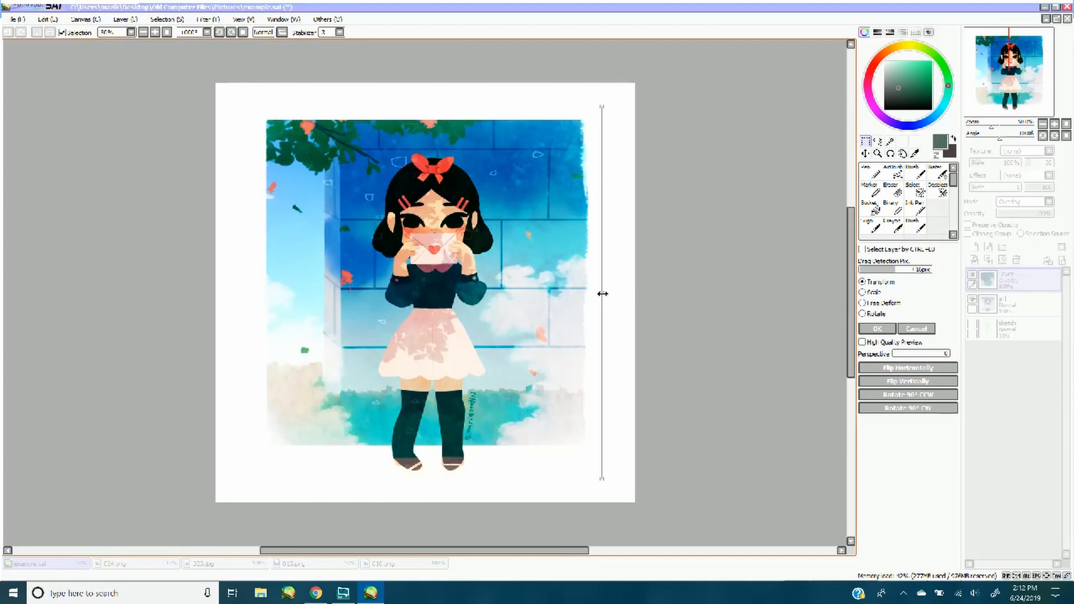
{"action": "left_click_drag", "start_coordinate": [602, 294], "coordinate": [606, 294]}
{"action": "left_click", "coordinate": [877, 328]}
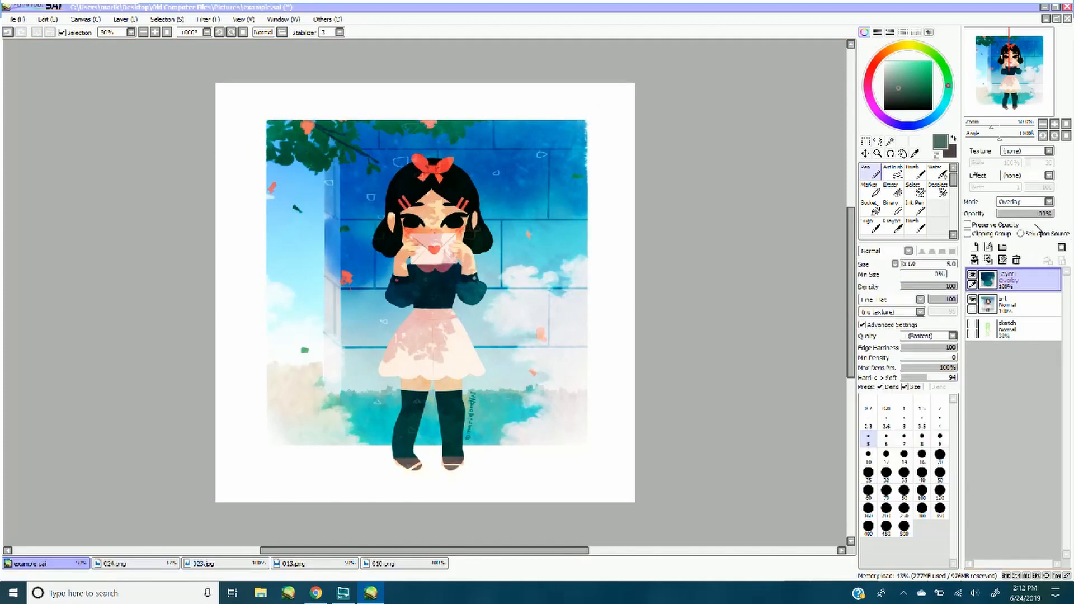
{"action": "left_click_drag", "start_coordinate": [1042, 218], "coordinate": [1031, 218]}
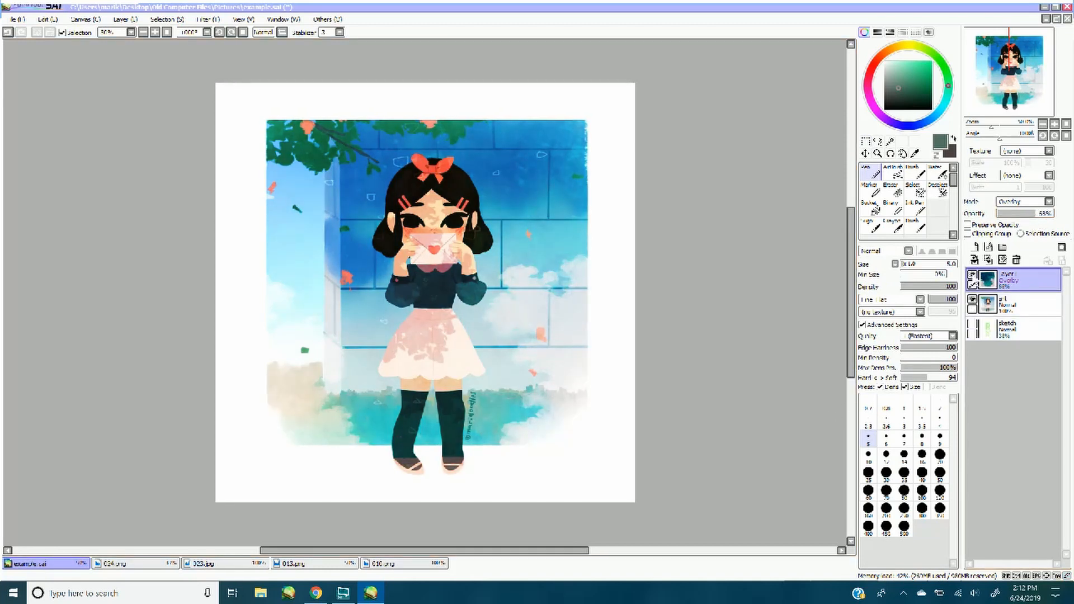
Compare the illustration with and without the texture layer, then delete the layer and undo the deletion
{"action": "left_click", "coordinate": [972, 275]}
{"action": "left_click", "coordinate": [972, 275]}
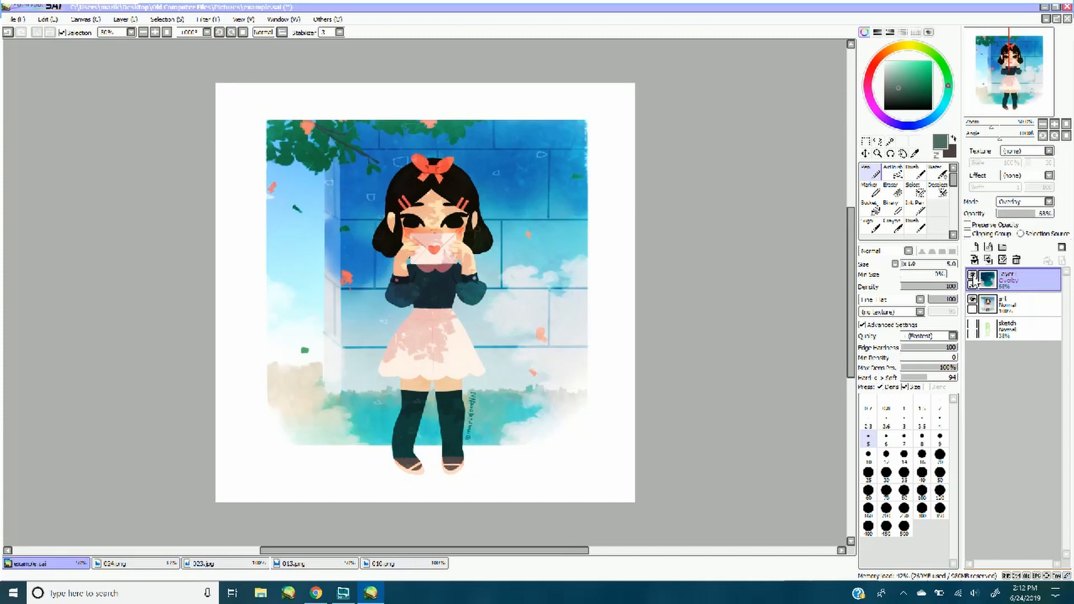
{"action": "left_click", "coordinate": [1016, 259]}
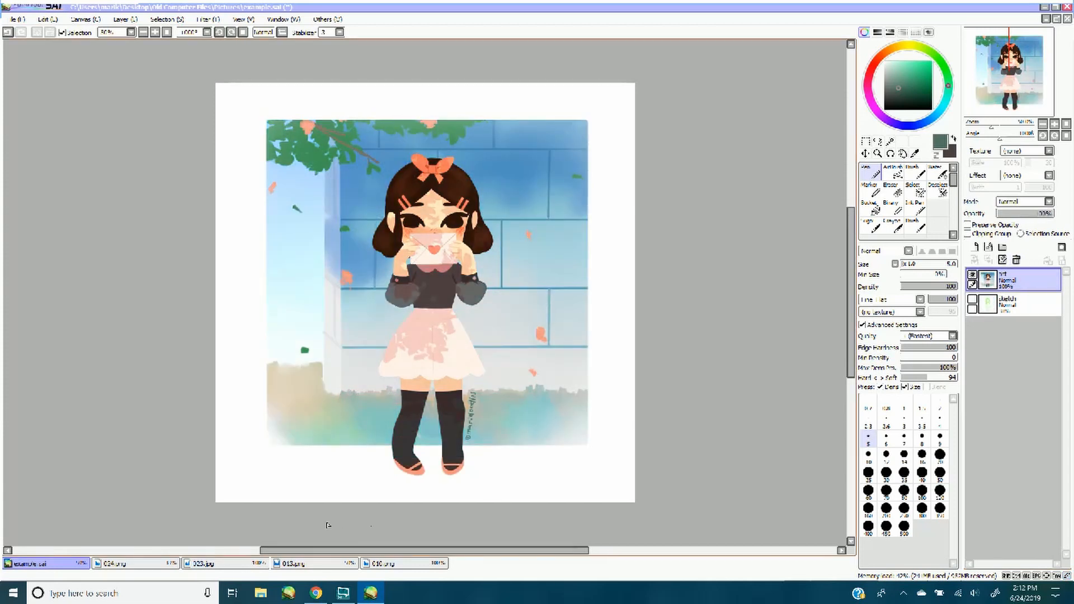
{"action": "key", "text": "ctrl+z"}
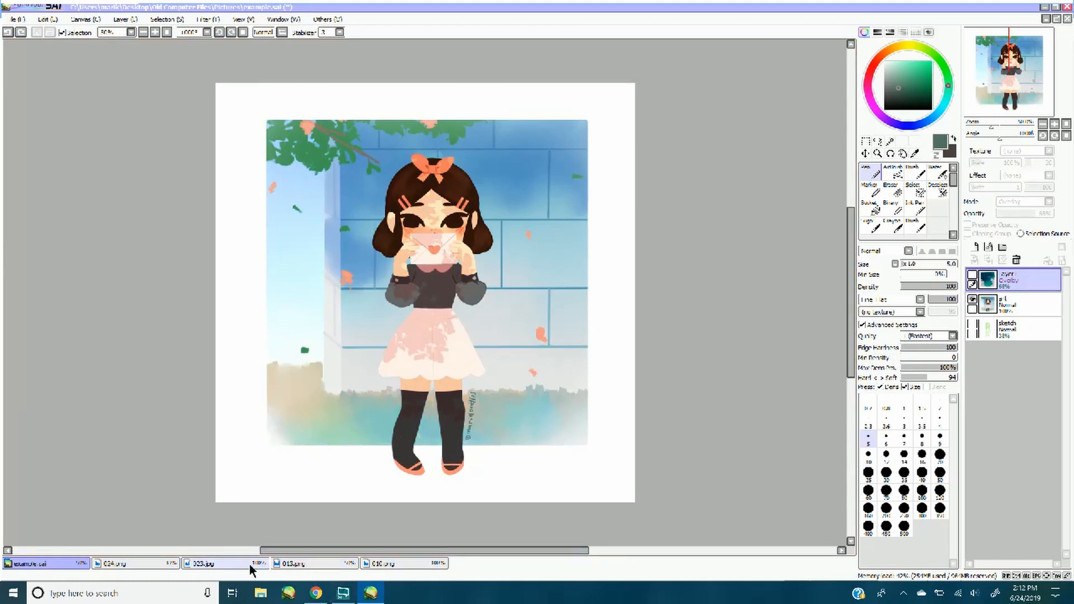
Turn the 023.jpg texture into a high-contrast grayscale using Brightness and Contrast, with brightness -40, contrast +72 and Color Deepen -100
{"action": "left_click", "coordinate": [249, 565]}
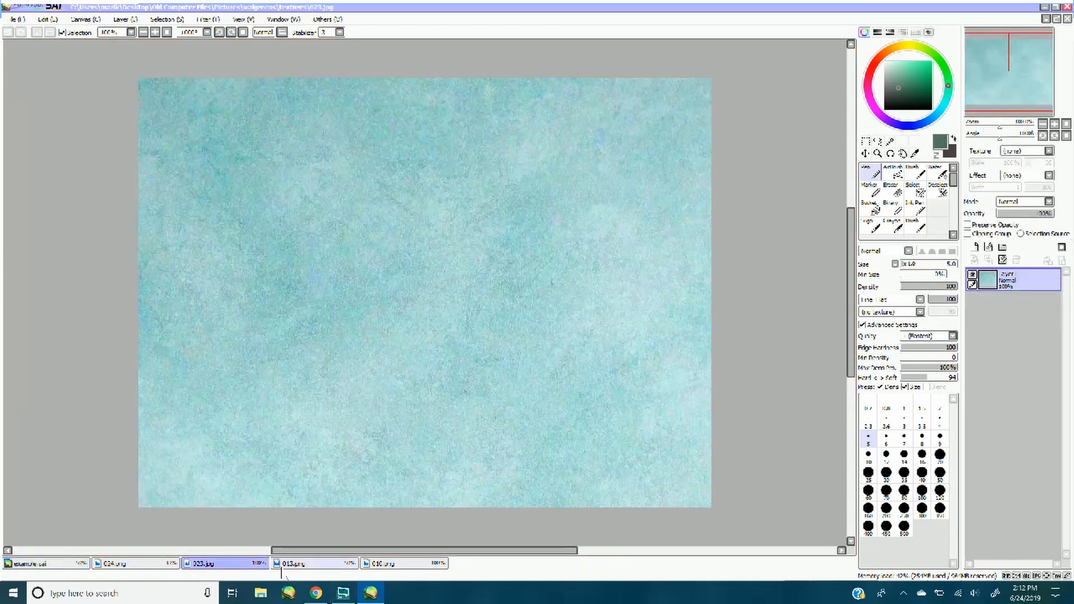
{"action": "left_click", "coordinate": [209, 20]}
{"action": "left_click", "coordinate": [220, 45]}
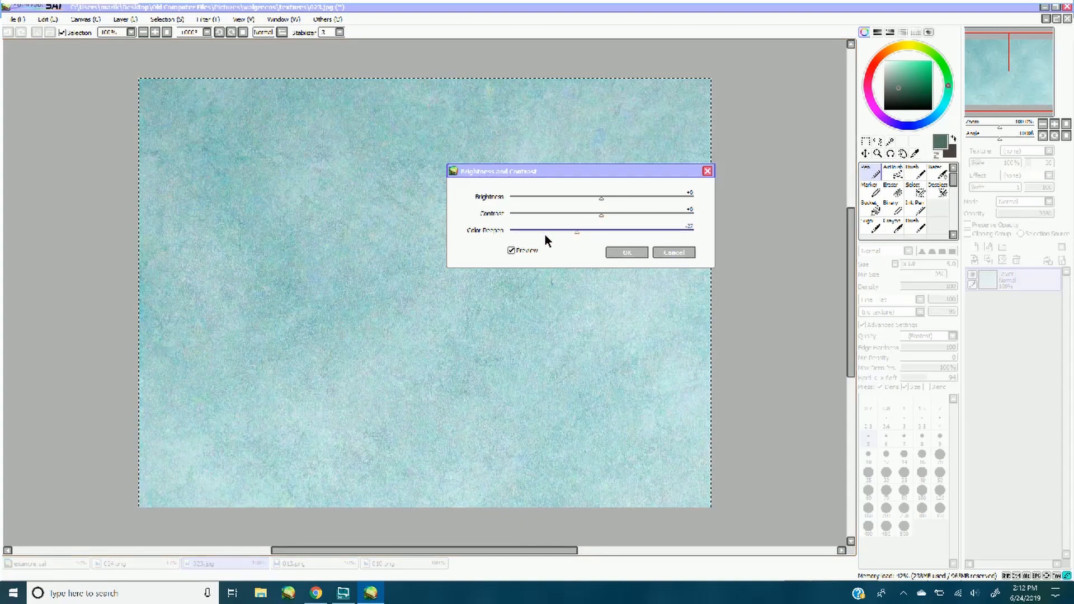
{"action": "left_click", "coordinate": [633, 214]}
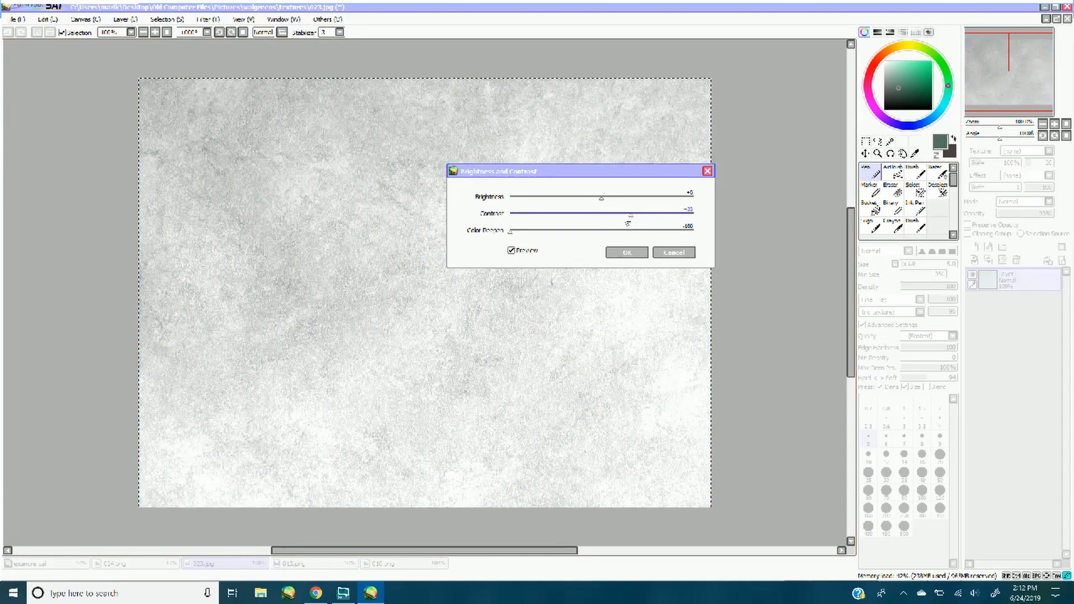
{"action": "left_click_drag", "start_coordinate": [601, 197], "coordinate": [565, 196]}
{"action": "left_click_drag", "start_coordinate": [644, 213], "coordinate": [671, 214]}
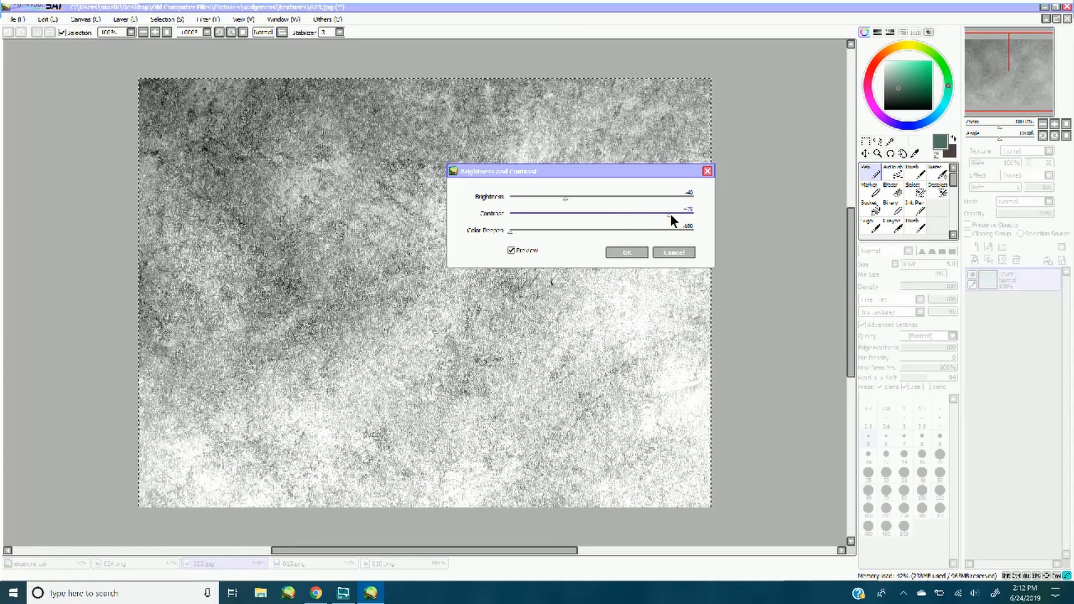
{"action": "left_click", "coordinate": [625, 251]}
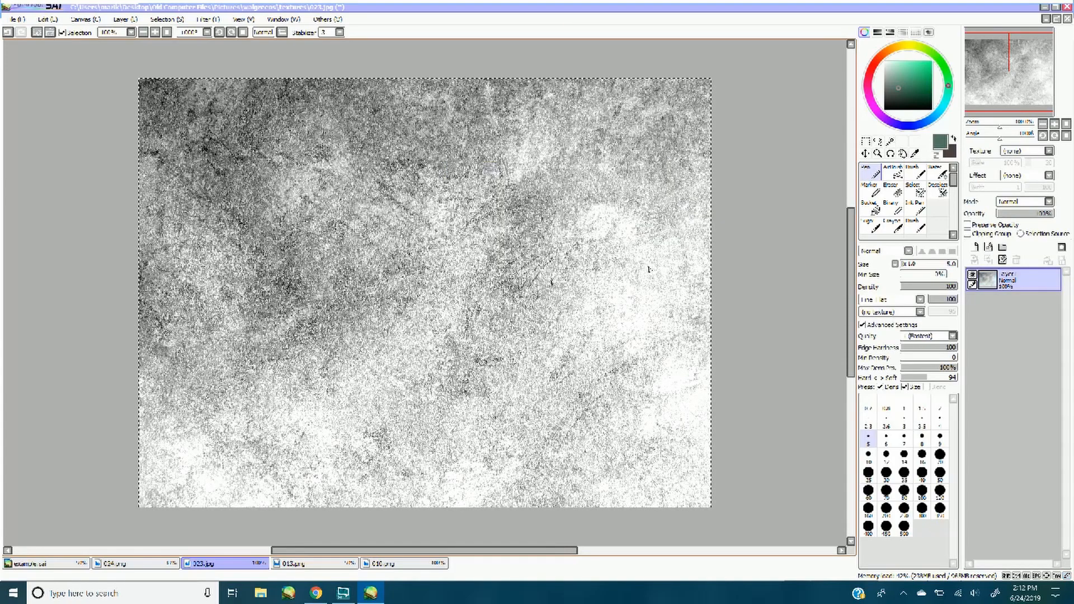
Paste the grayscale 023.jpg texture into example.sai, then enlarge and position it to cover the whole illustrated area
{"action": "left_click", "coordinate": [72, 563]}
{"action": "key", "text": "ctrl+v"}
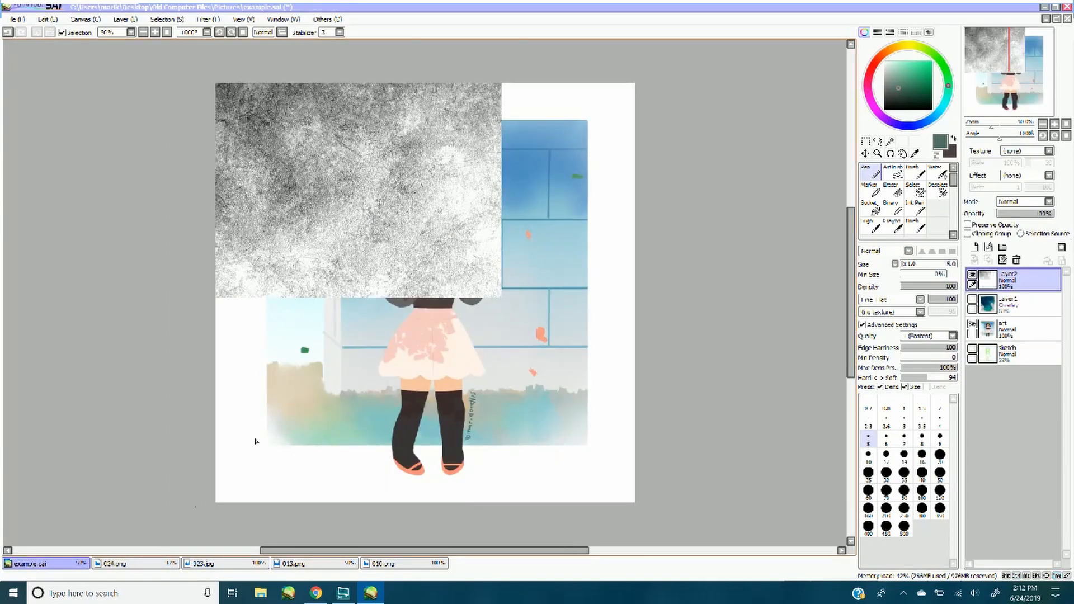
{"action": "key", "text": "ctrl+t"}
{"action": "left_click_drag", "start_coordinate": [498, 294], "coordinate": [681, 472]}
{"action": "left_click_drag", "start_coordinate": [620, 423], "coordinate": [643, 458]}
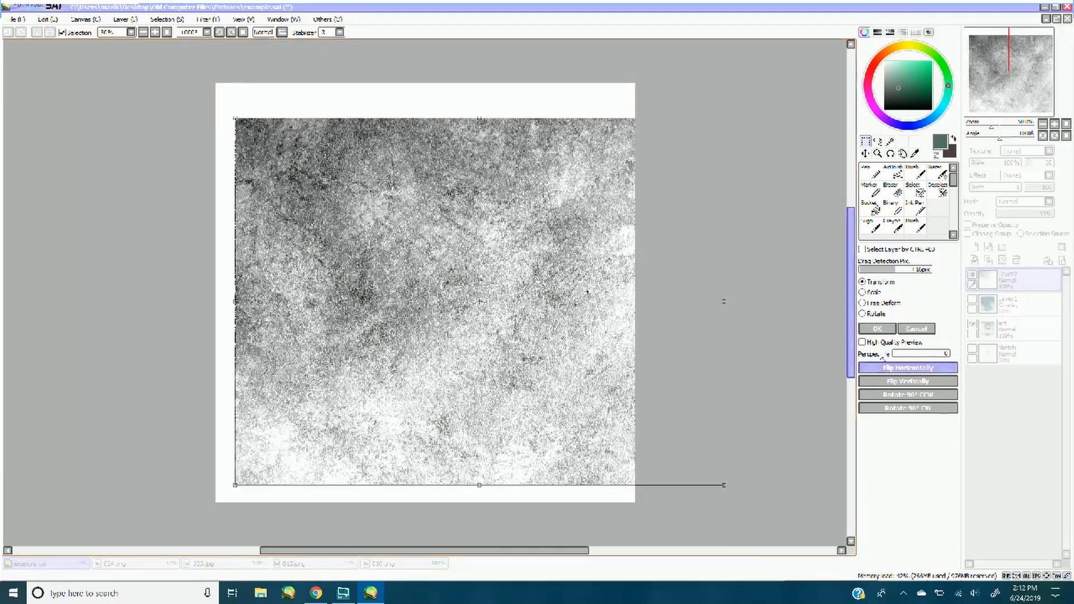
{"action": "left_click", "coordinate": [878, 329]}
Set the grayscale texture layer to Overlay mode and lower its opacity to about 35%
{"action": "left_click", "coordinate": [1024, 201]}
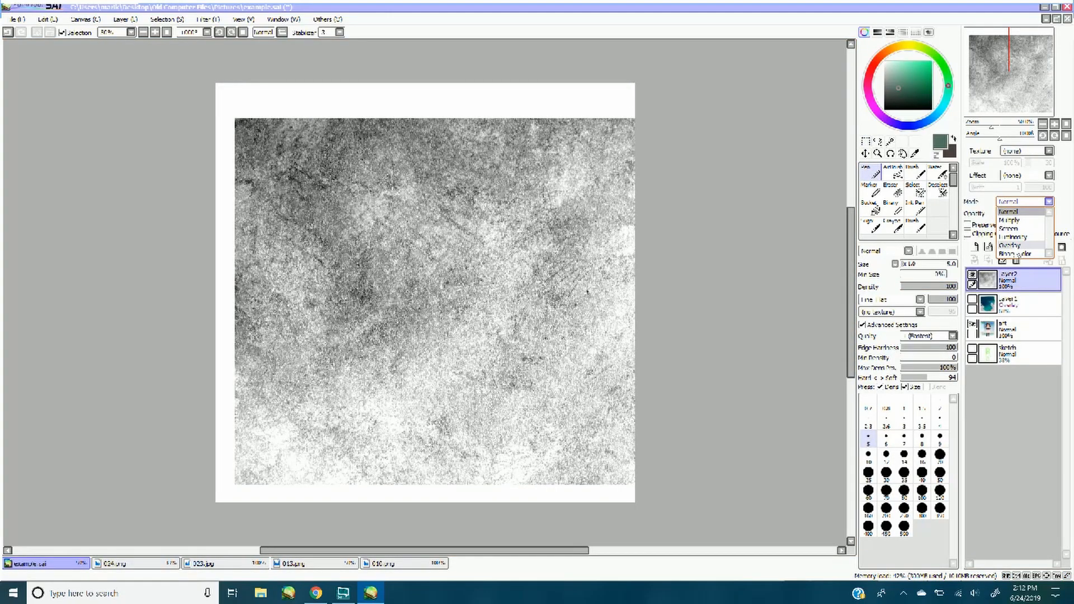
{"action": "left_click", "coordinate": [1017, 251]}
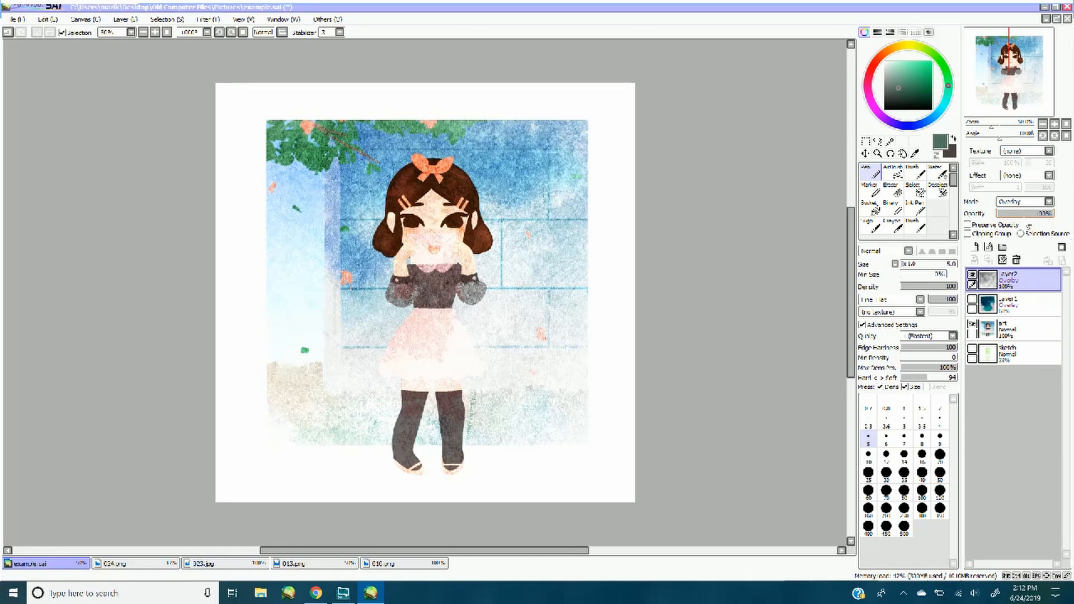
{"action": "left_click", "coordinate": [1030, 214]}
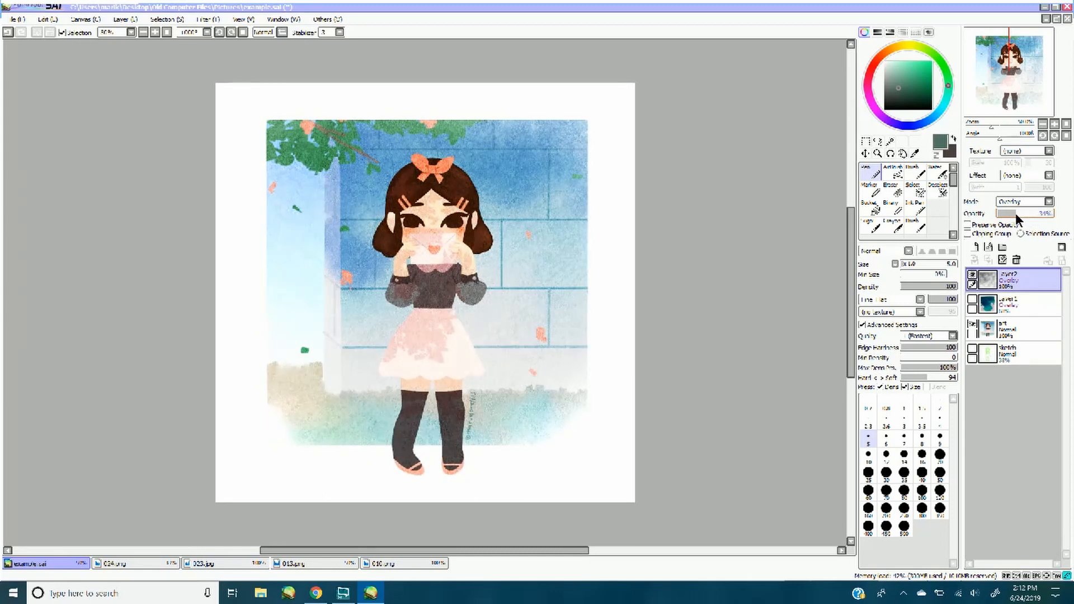
{"action": "left_click_drag", "start_coordinate": [1015, 212], "coordinate": [1017, 214]}
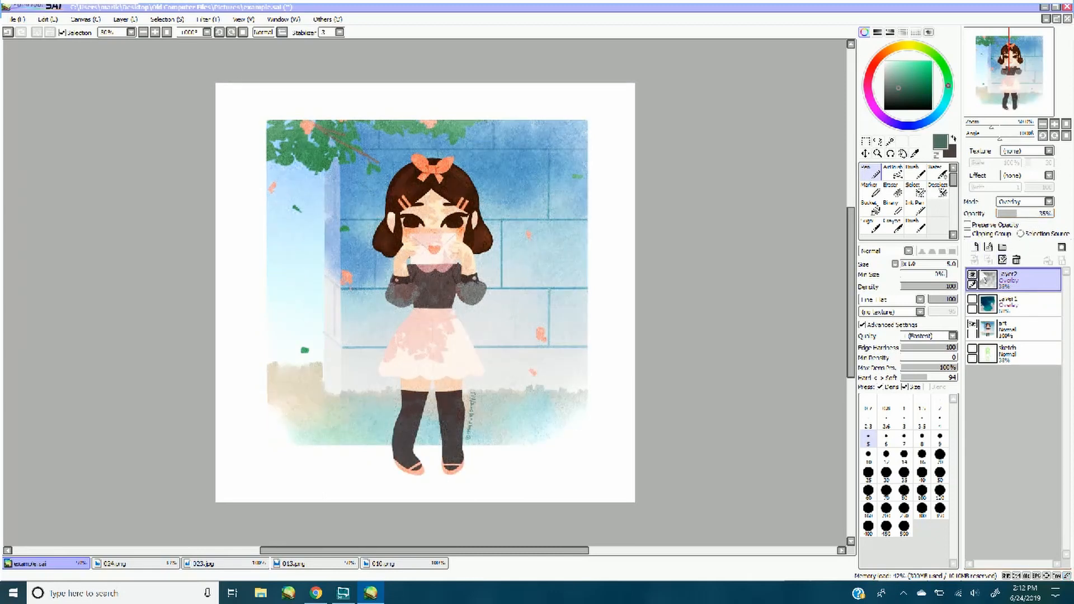
Show the teal texture layer again, lower its opacity to about 33%, and compare the illustration with and without it
{"action": "left_click", "coordinate": [972, 300]}
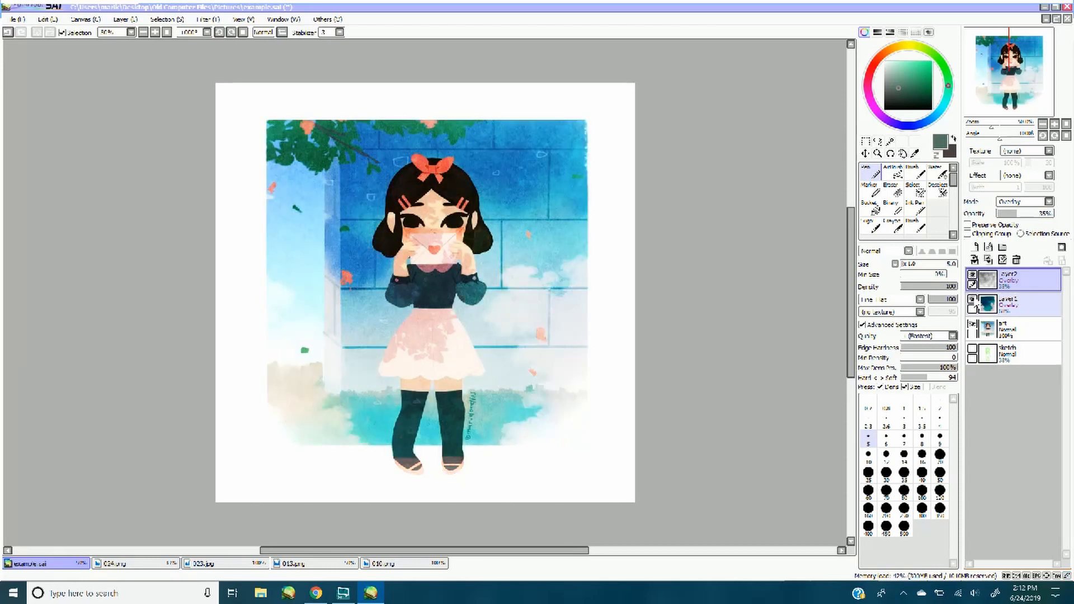
{"action": "left_click", "coordinate": [999, 305]}
{"action": "left_click_drag", "start_coordinate": [1025, 213], "coordinate": [1017, 211]}
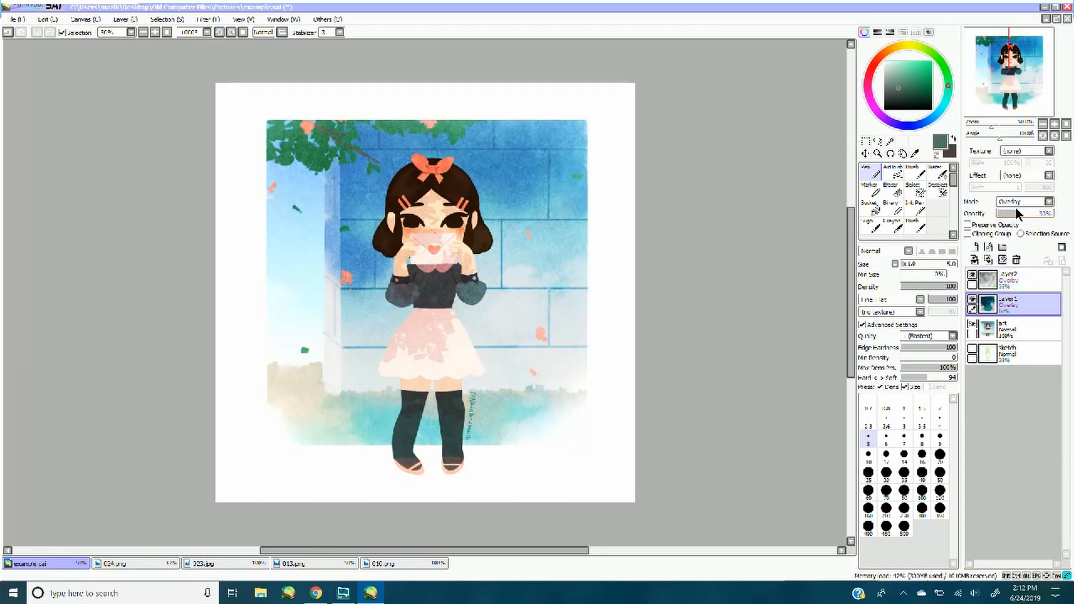
{"action": "left_click", "coordinate": [972, 300]}
{"action": "left_click", "coordinate": [972, 301]}
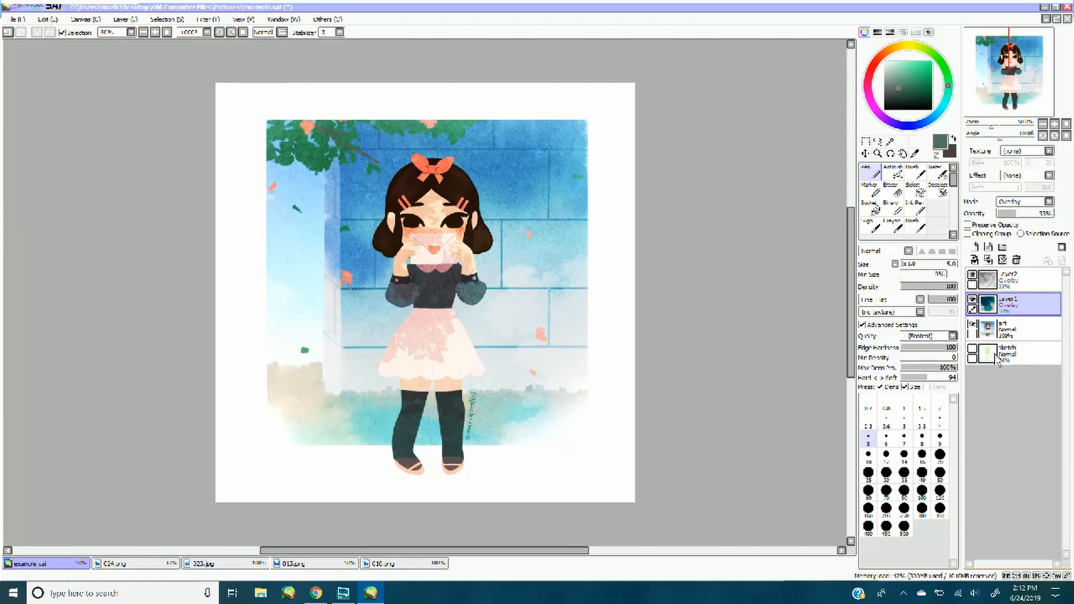
Reduce the saturation of the teal texture layer with the Hue and Saturation filter
{"action": "left_click", "coordinate": [210, 19]}
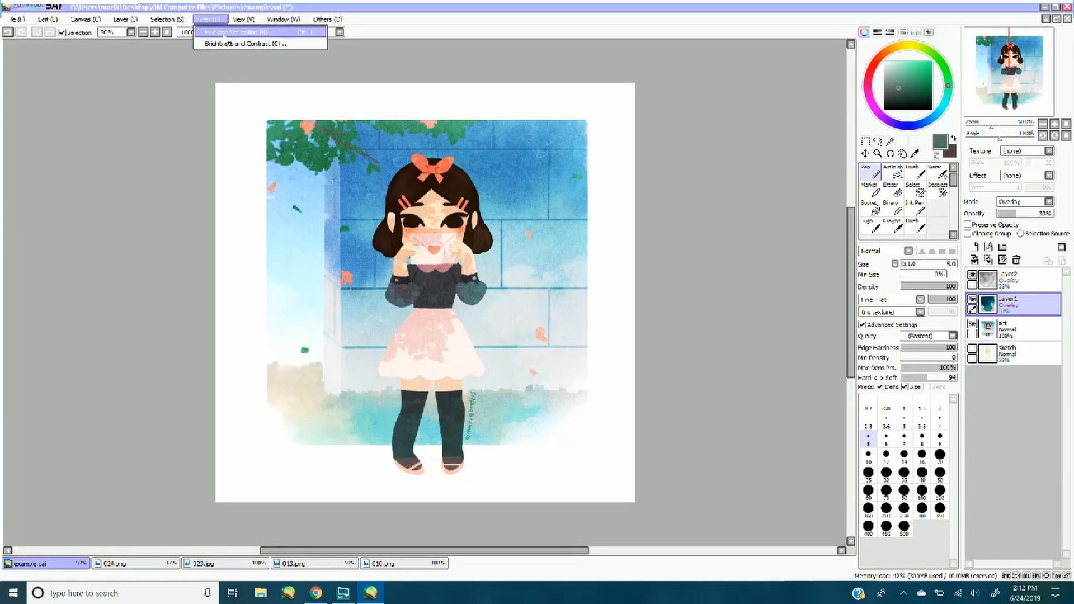
{"action": "left_click", "coordinate": [230, 32]}
{"action": "left_click_drag", "start_coordinate": [791, 279], "coordinate": [743, 283]}
{"action": "left_click", "coordinate": [816, 320]}
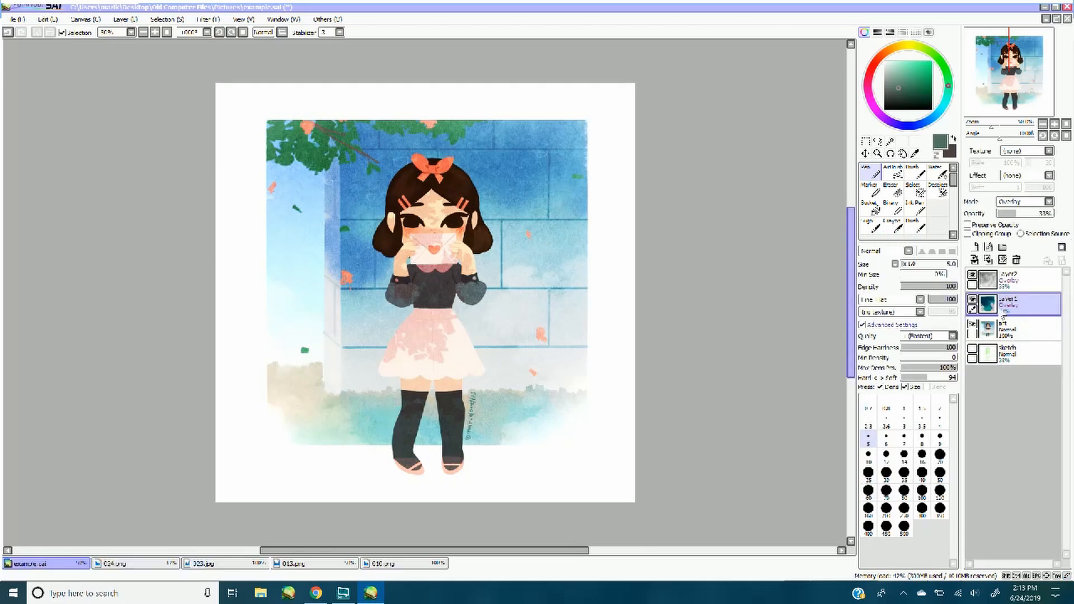
Raise the grayscale texture layer's opacity to about 55%, then hide both texture layers
{"action": "left_click", "coordinate": [1024, 279]}
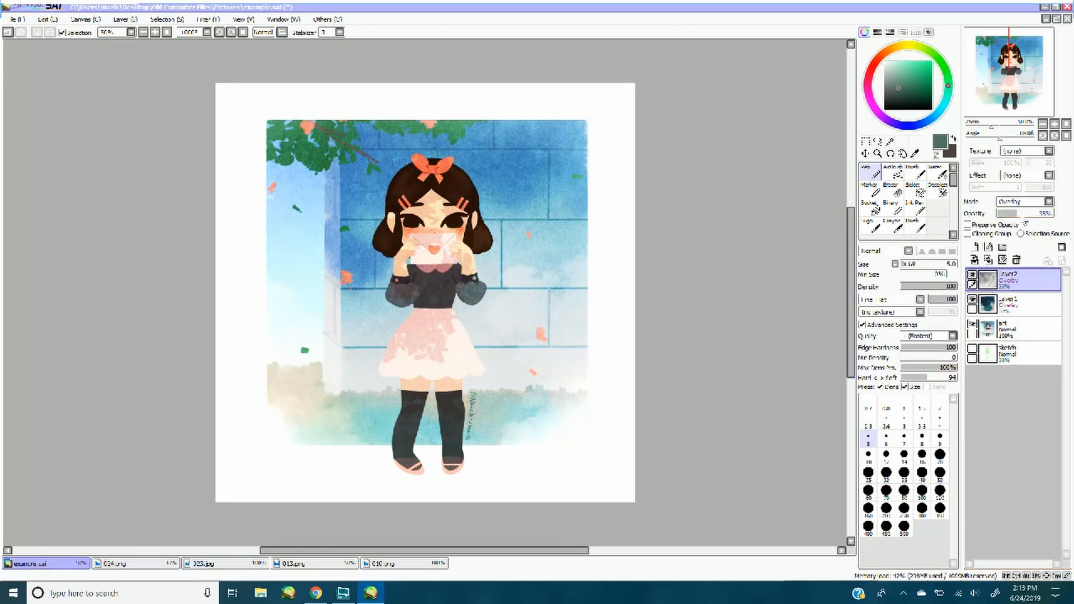
{"action": "left_click_drag", "start_coordinate": [1029, 213], "coordinate": [1026, 213]}
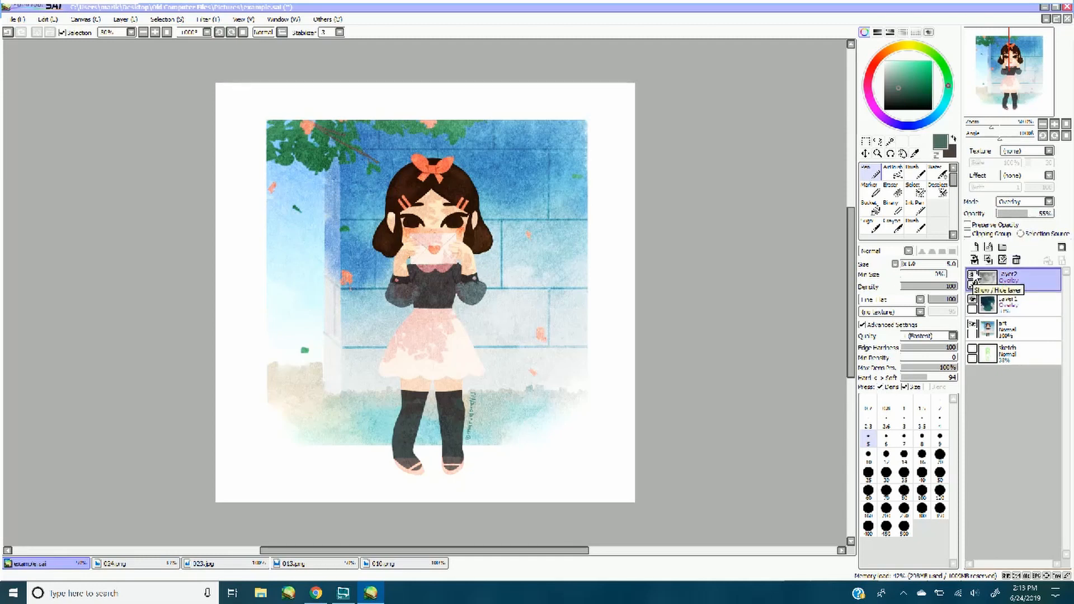
{"action": "left_click", "coordinate": [972, 276]}
{"action": "left_click", "coordinate": [973, 300]}
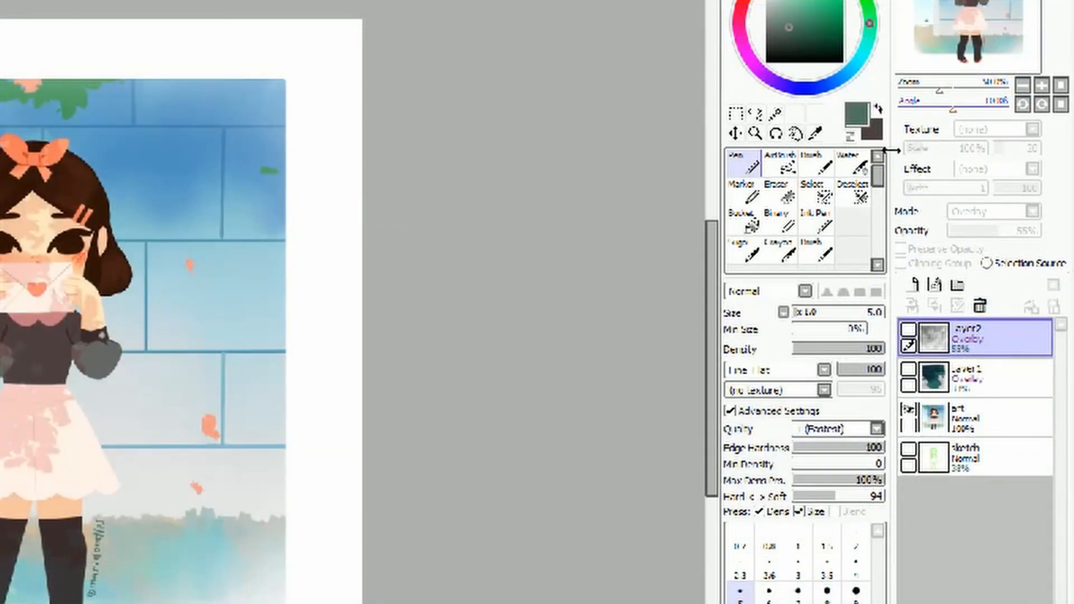
Apply the built-in Canvas texture to the art layer with a scale of 50% and an intensity of 100
{"action": "left_click", "coordinate": [955, 420]}
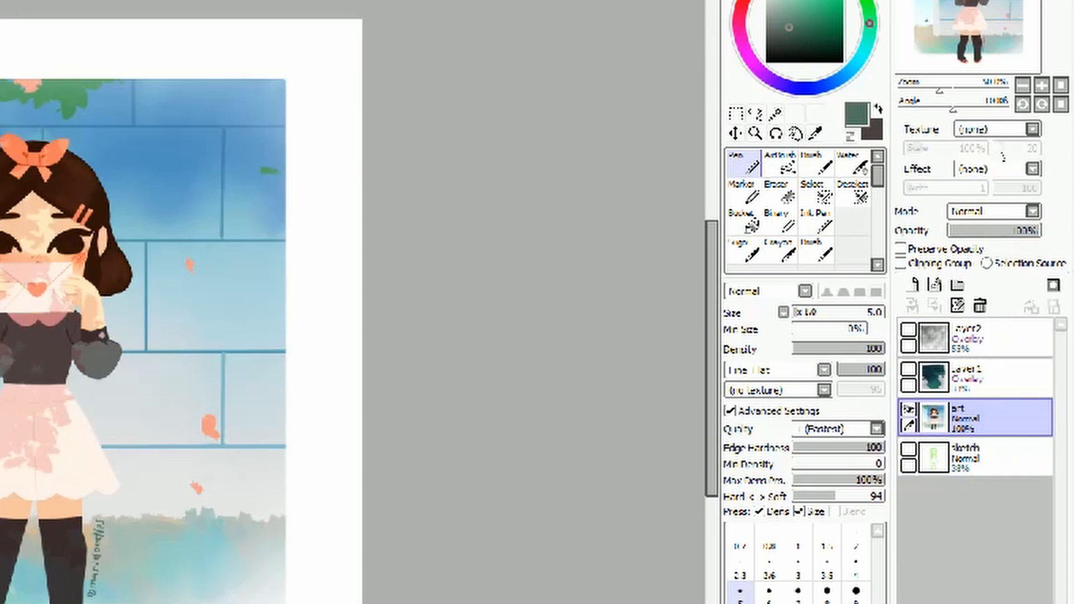
{"action": "left_click", "coordinate": [1032, 129]}
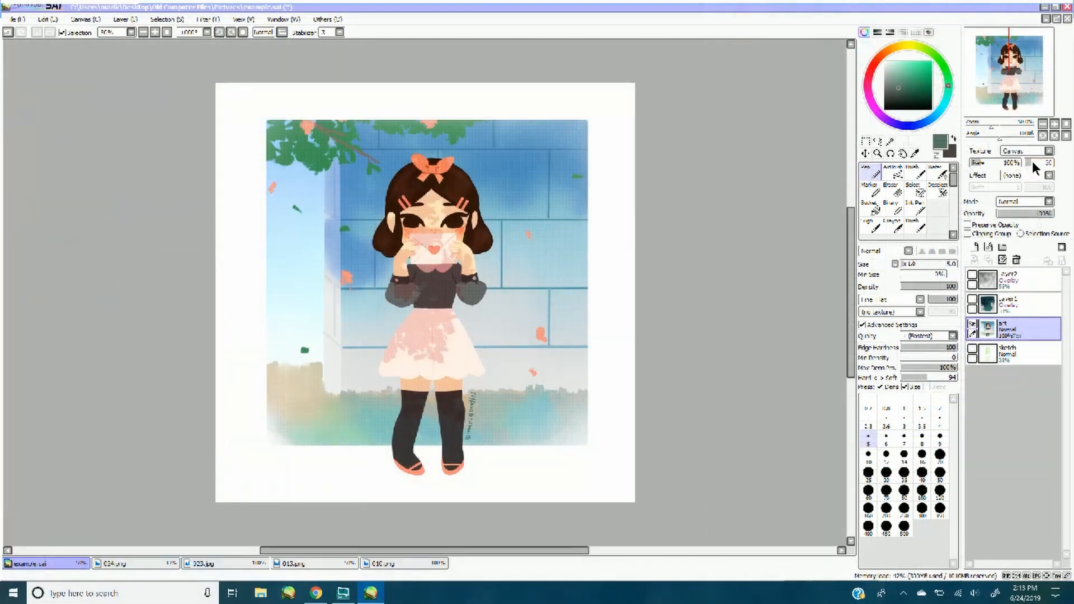
{"action": "left_click_drag", "start_coordinate": [1033, 160], "coordinate": [971, 162]}
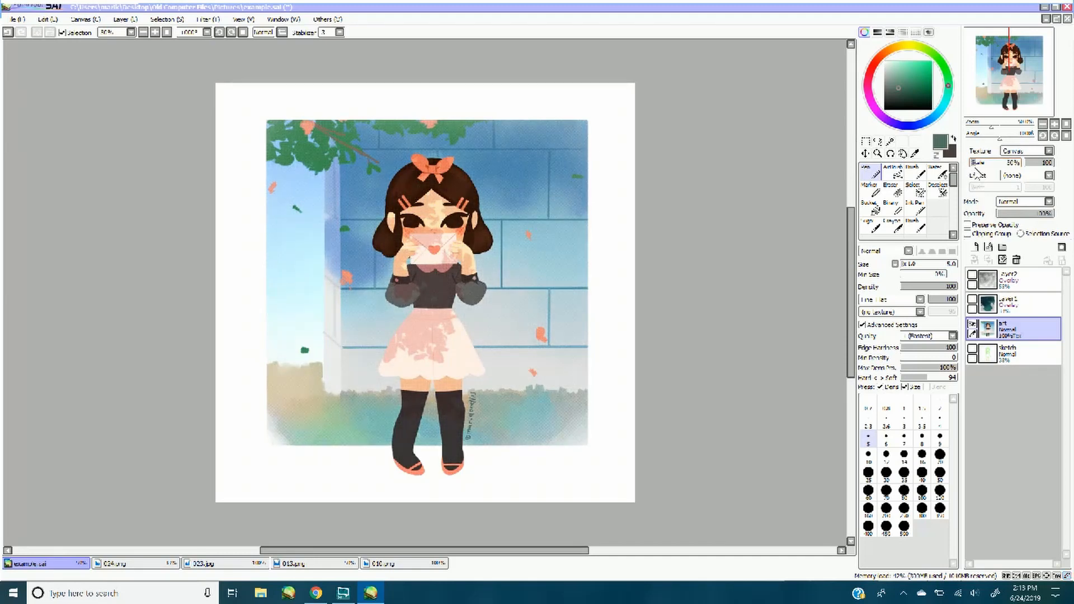
Switch the art layer's texture to Paper, keeping its scale at 50%
{"action": "left_click", "coordinate": [1048, 151]}
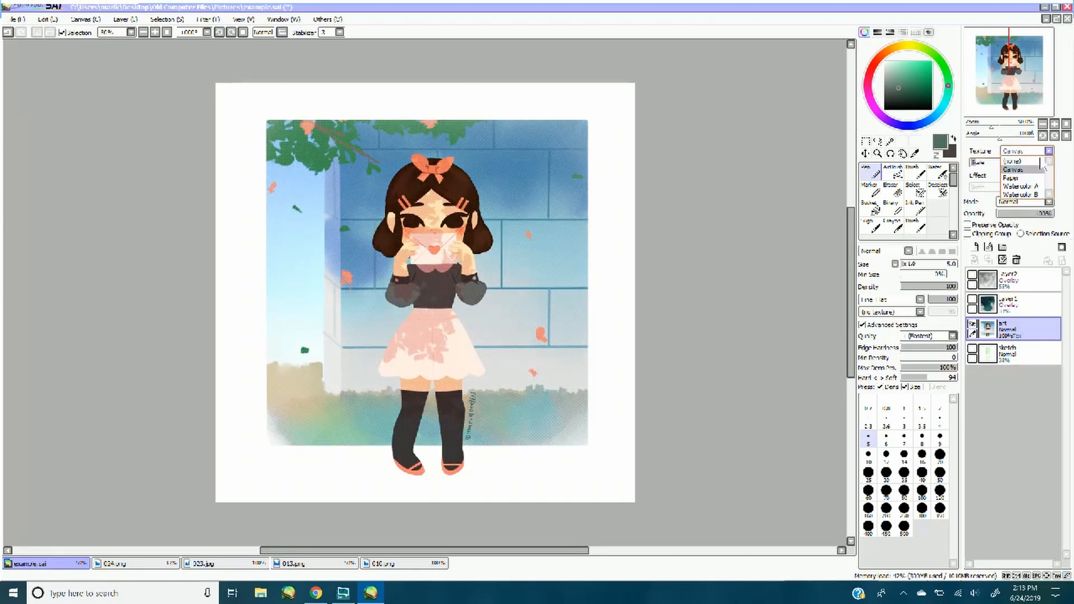
{"action": "left_click", "coordinate": [1011, 178]}
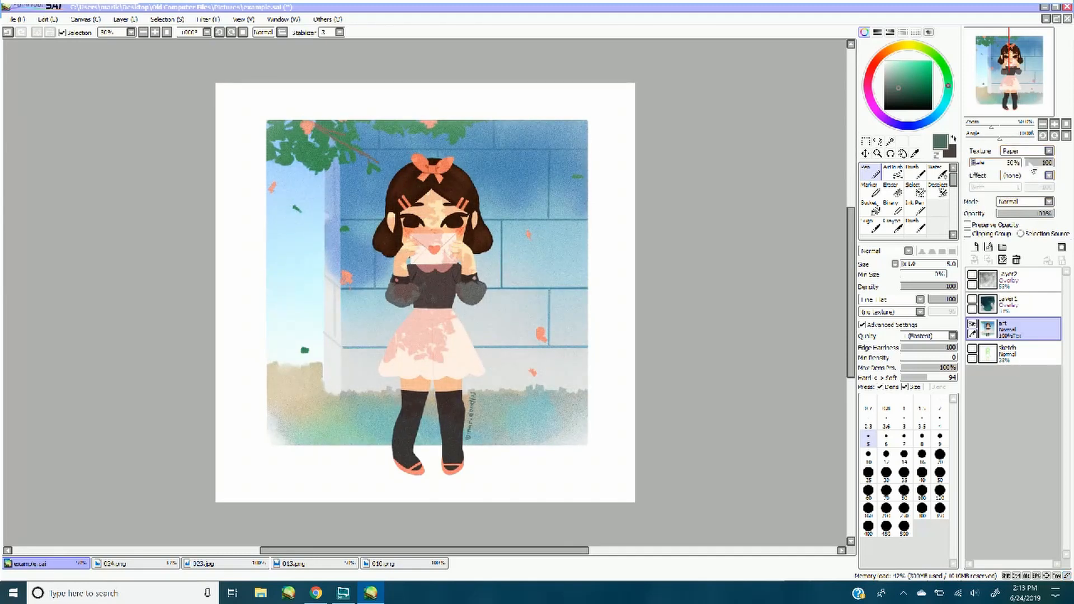
{"action": "left_click", "coordinate": [1049, 151]}
{"action": "left_click", "coordinate": [1049, 152]}
{"action": "mouse_move", "coordinate": [983, 167]}
{"action": "left_mouse_down"}
{"action": "mouse_move", "coordinate": [1011, 163]}
{"action": "mouse_move", "coordinate": [963, 168]}
{"action": "left_mouse_up"}
Try the Watercolor A texture on the art layer at a scale of 50%
{"action": "left_click", "coordinate": [1048, 152]}
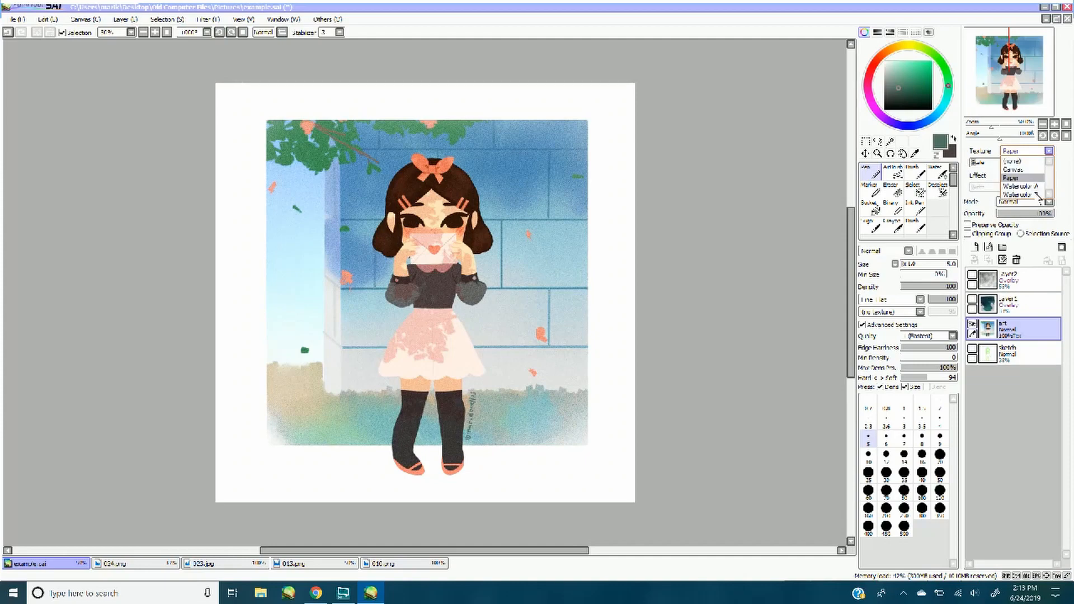
{"action": "left_click", "coordinate": [1031, 193]}
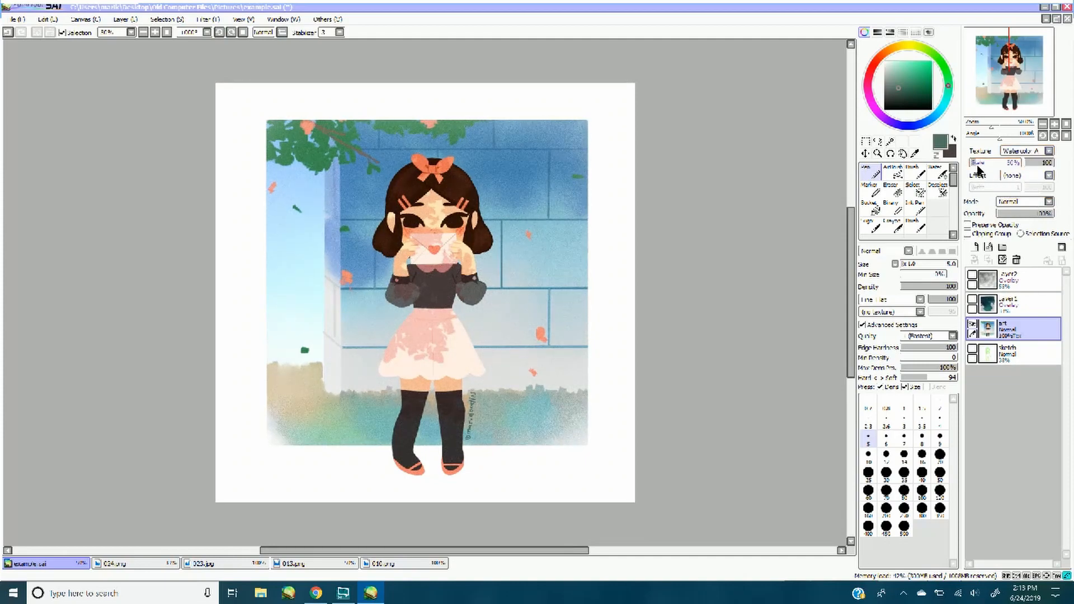
{"action": "mouse_move", "coordinate": [978, 166]}
{"action": "left_mouse_down"}
{"action": "mouse_move", "coordinate": [995, 173]}
{"action": "mouse_move", "coordinate": [980, 166]}
{"action": "left_mouse_up"}
Change the art layer's texture to Watercolor B
{"action": "left_click", "coordinate": [1042, 153]}
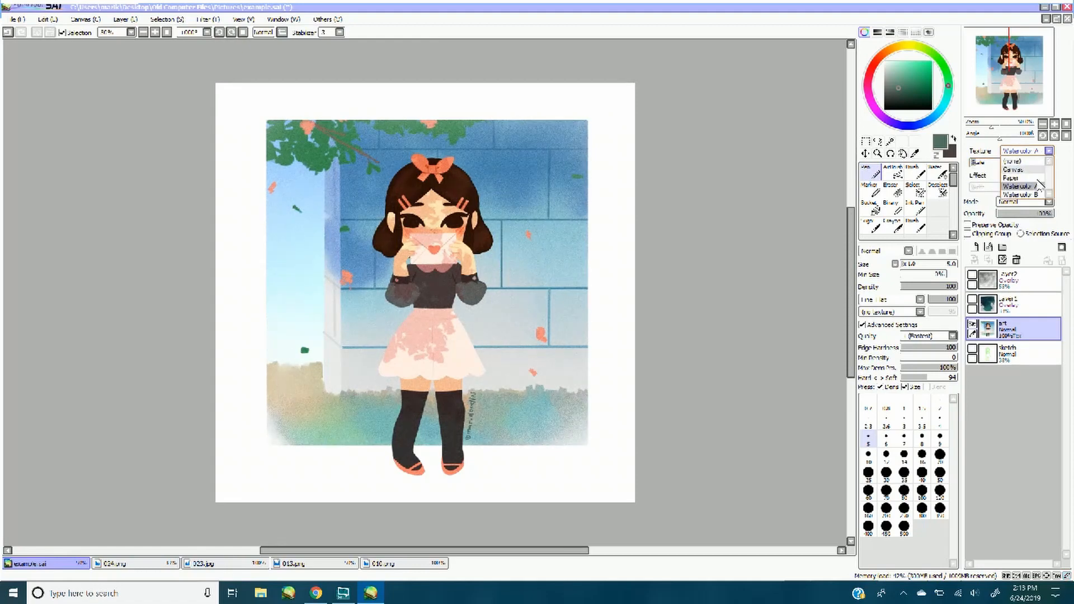
{"action": "left_click", "coordinate": [1030, 201]}
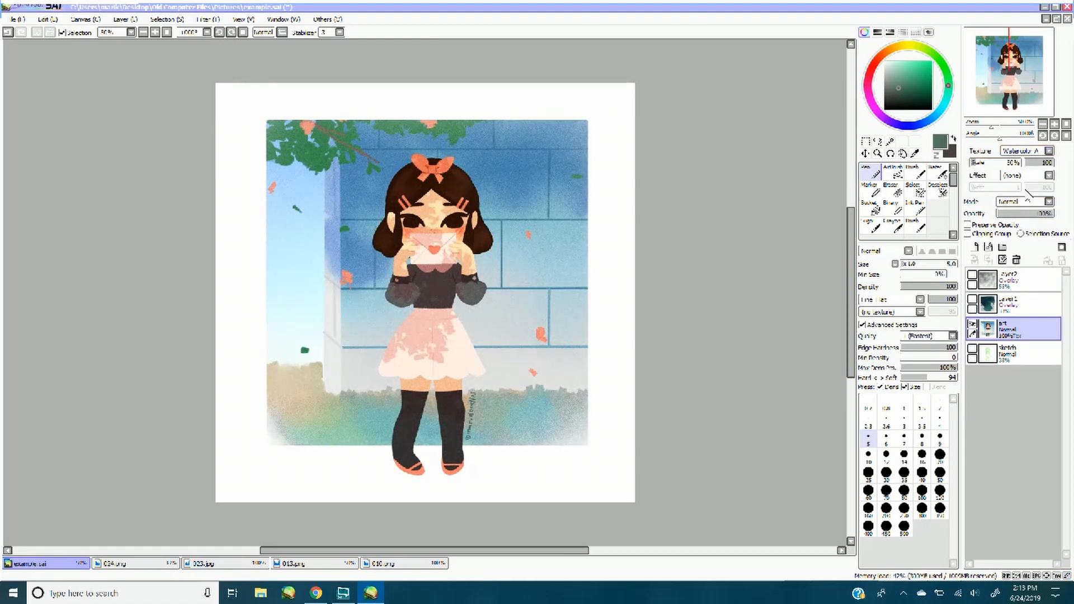
{"action": "left_click", "coordinate": [1048, 151]}
{"action": "left_click", "coordinate": [1032, 203]}
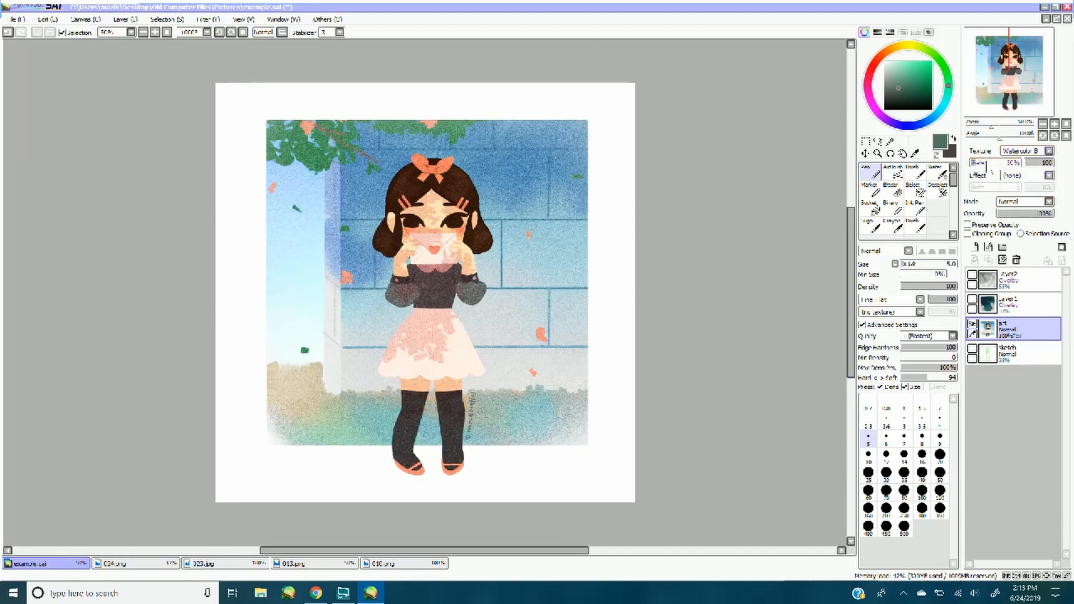